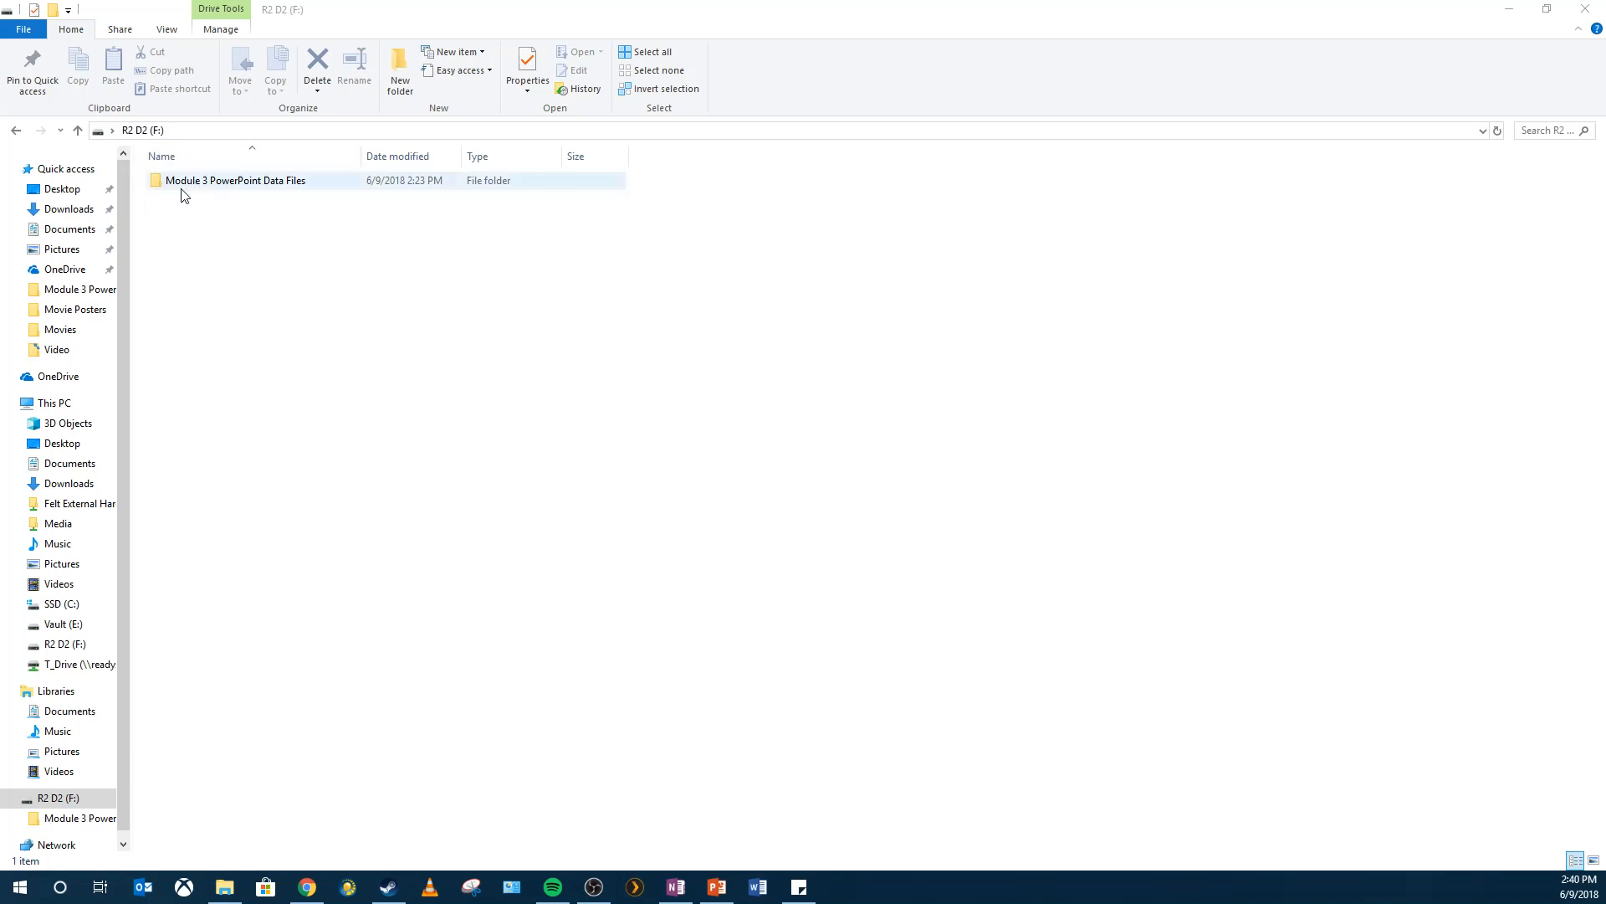
# Open the Spokes presentation from the Module 3 PowerPoint Data Files folder on the R2 D2 (F:) drive
pyautogui.doubleClick(293, 186)
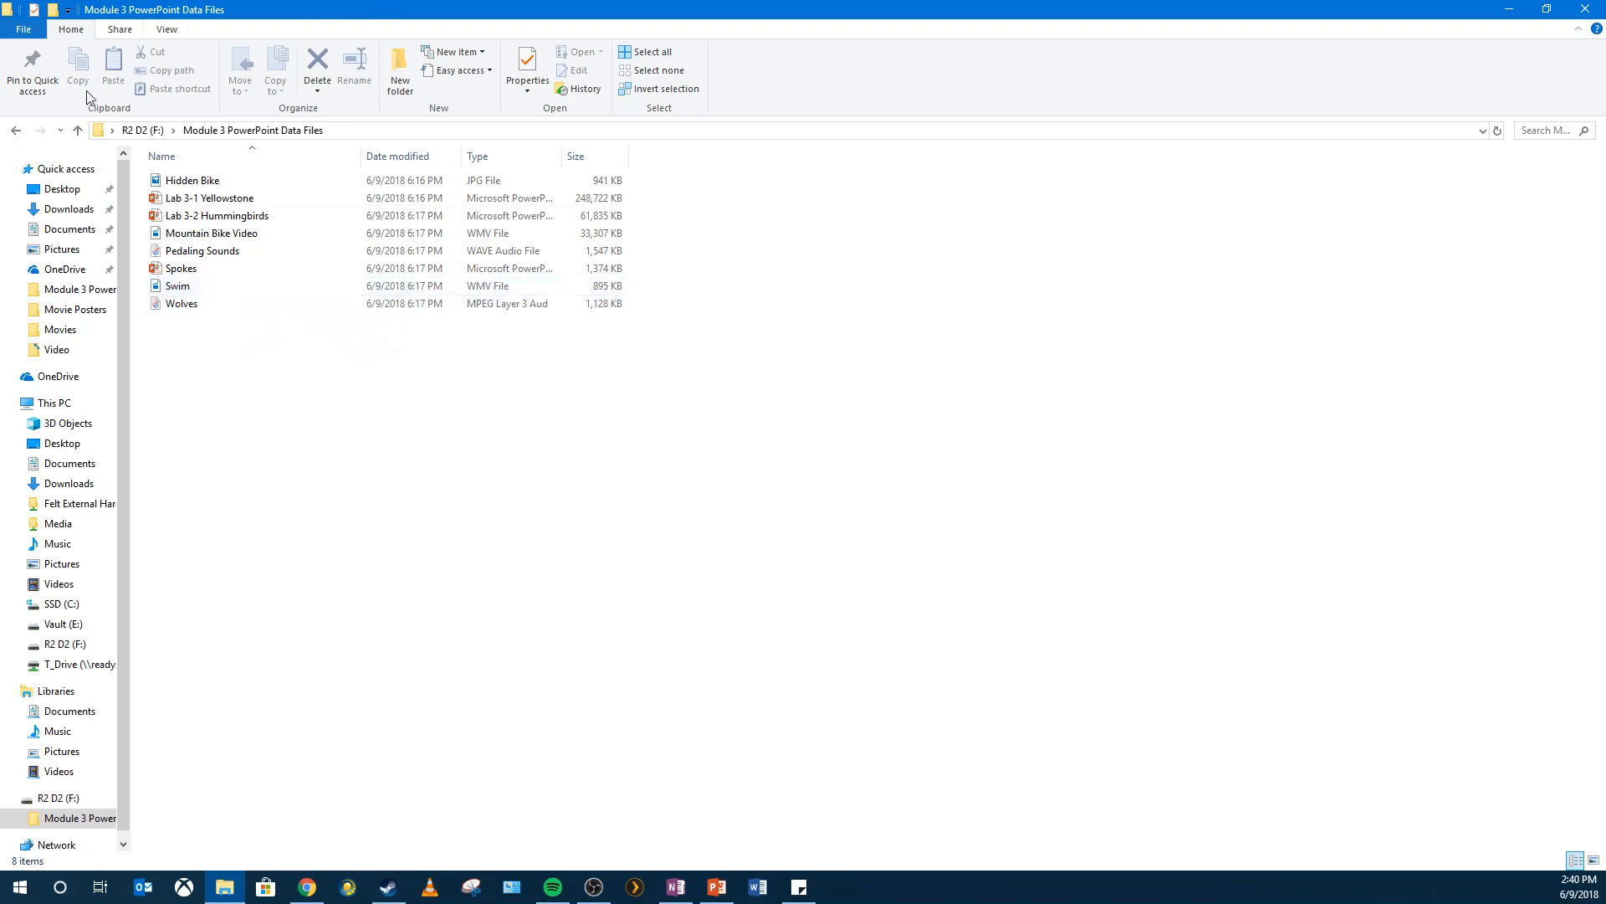
pyautogui.click(17, 131)
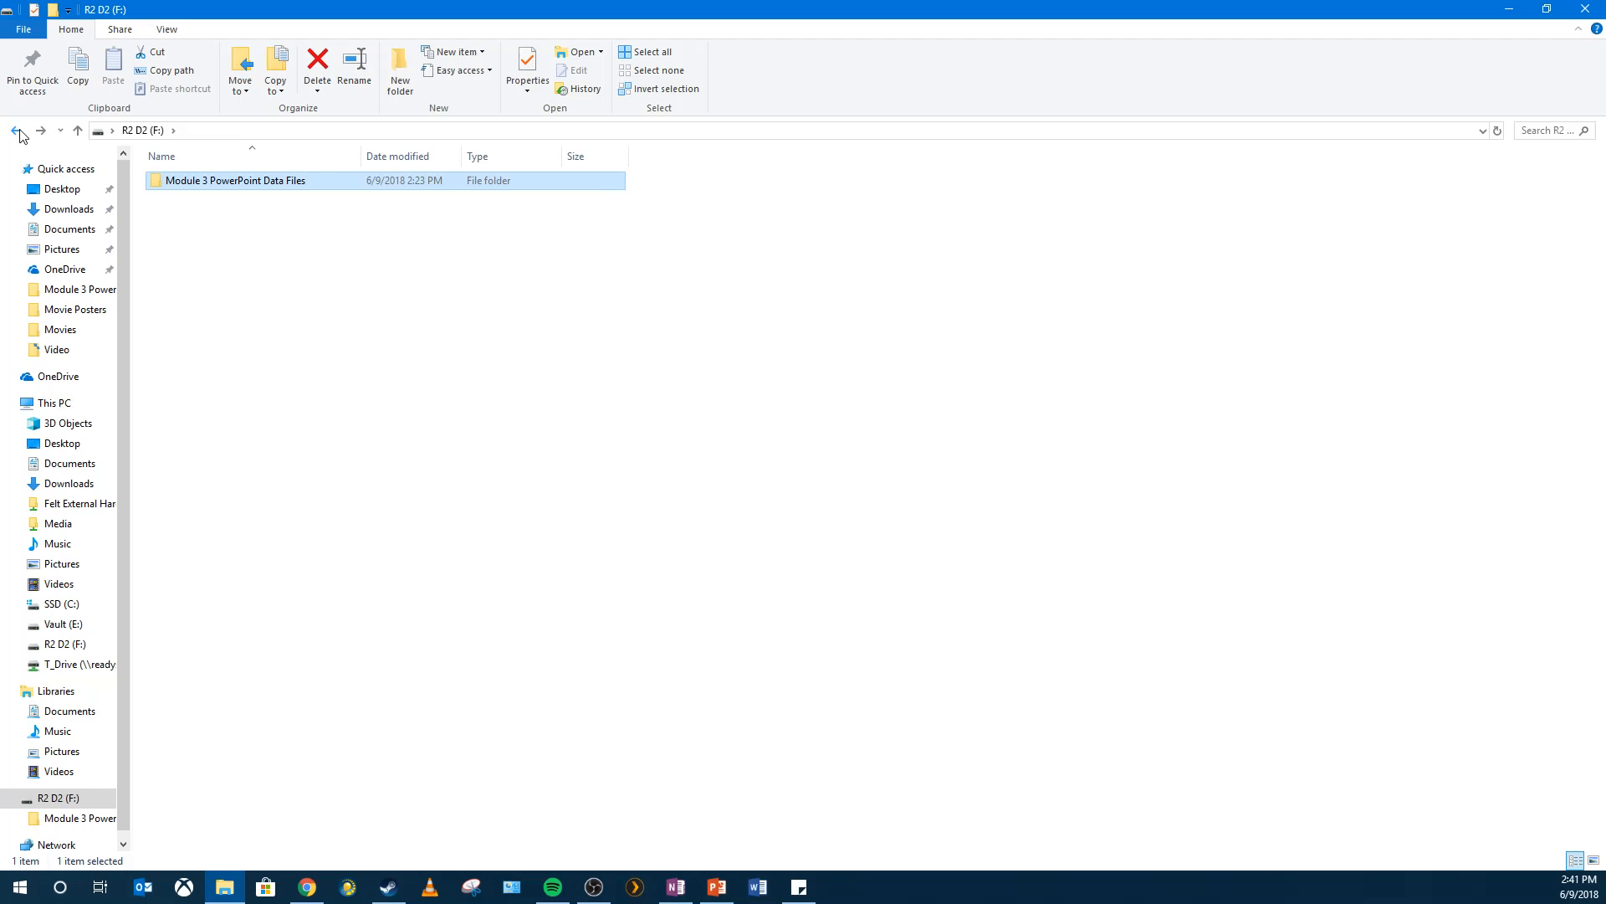
pyautogui.doubleClick(197, 180)
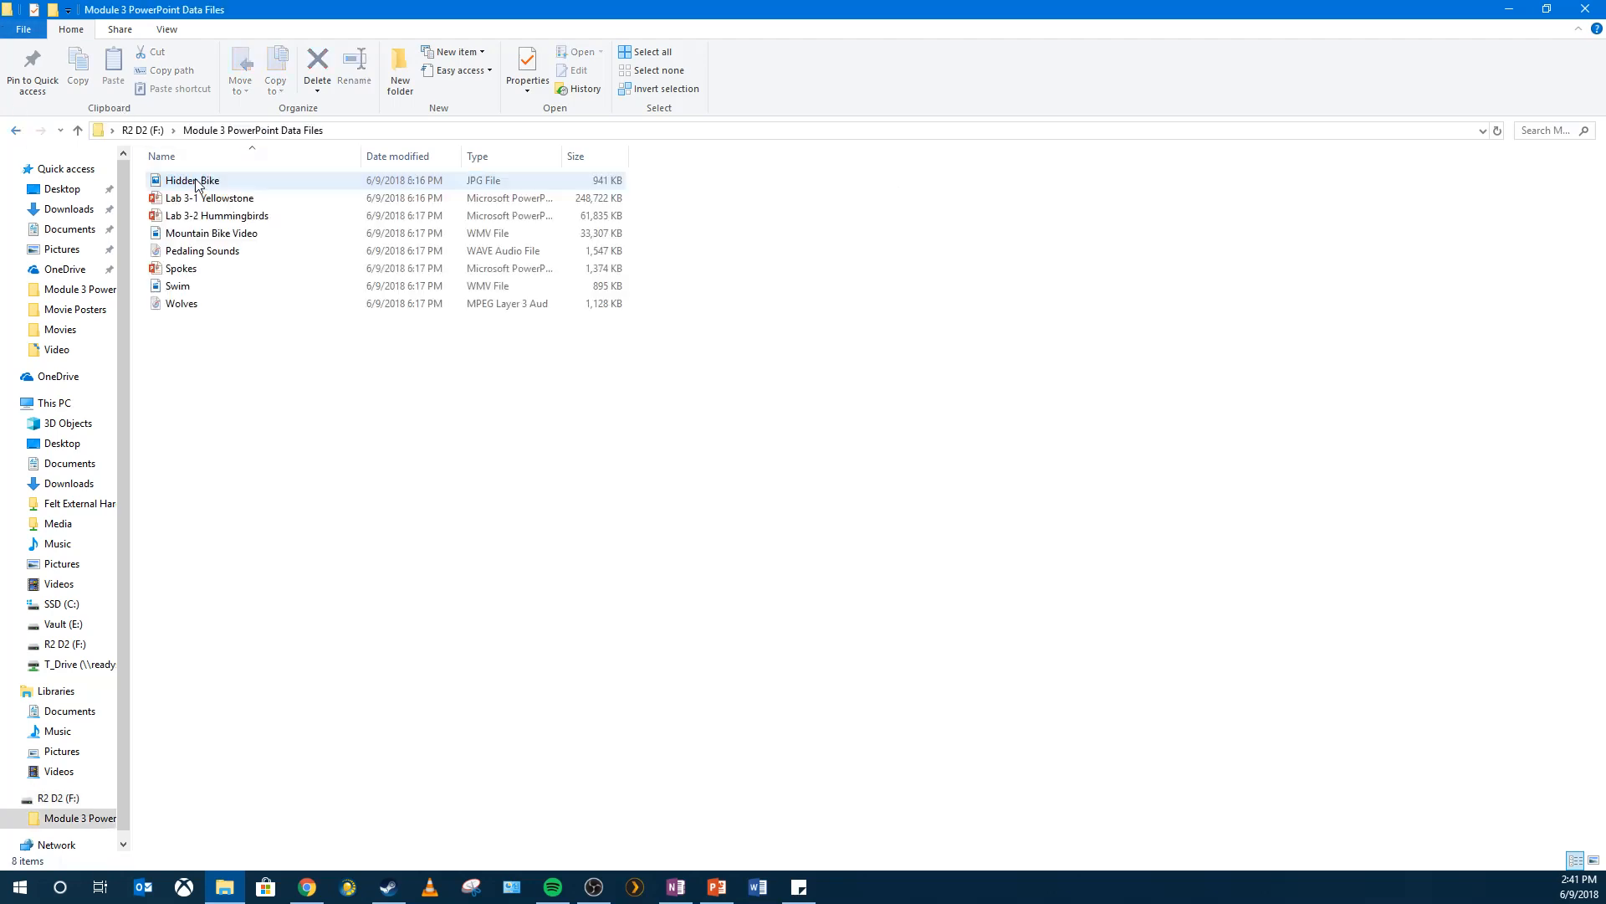
pyautogui.click(194, 273)
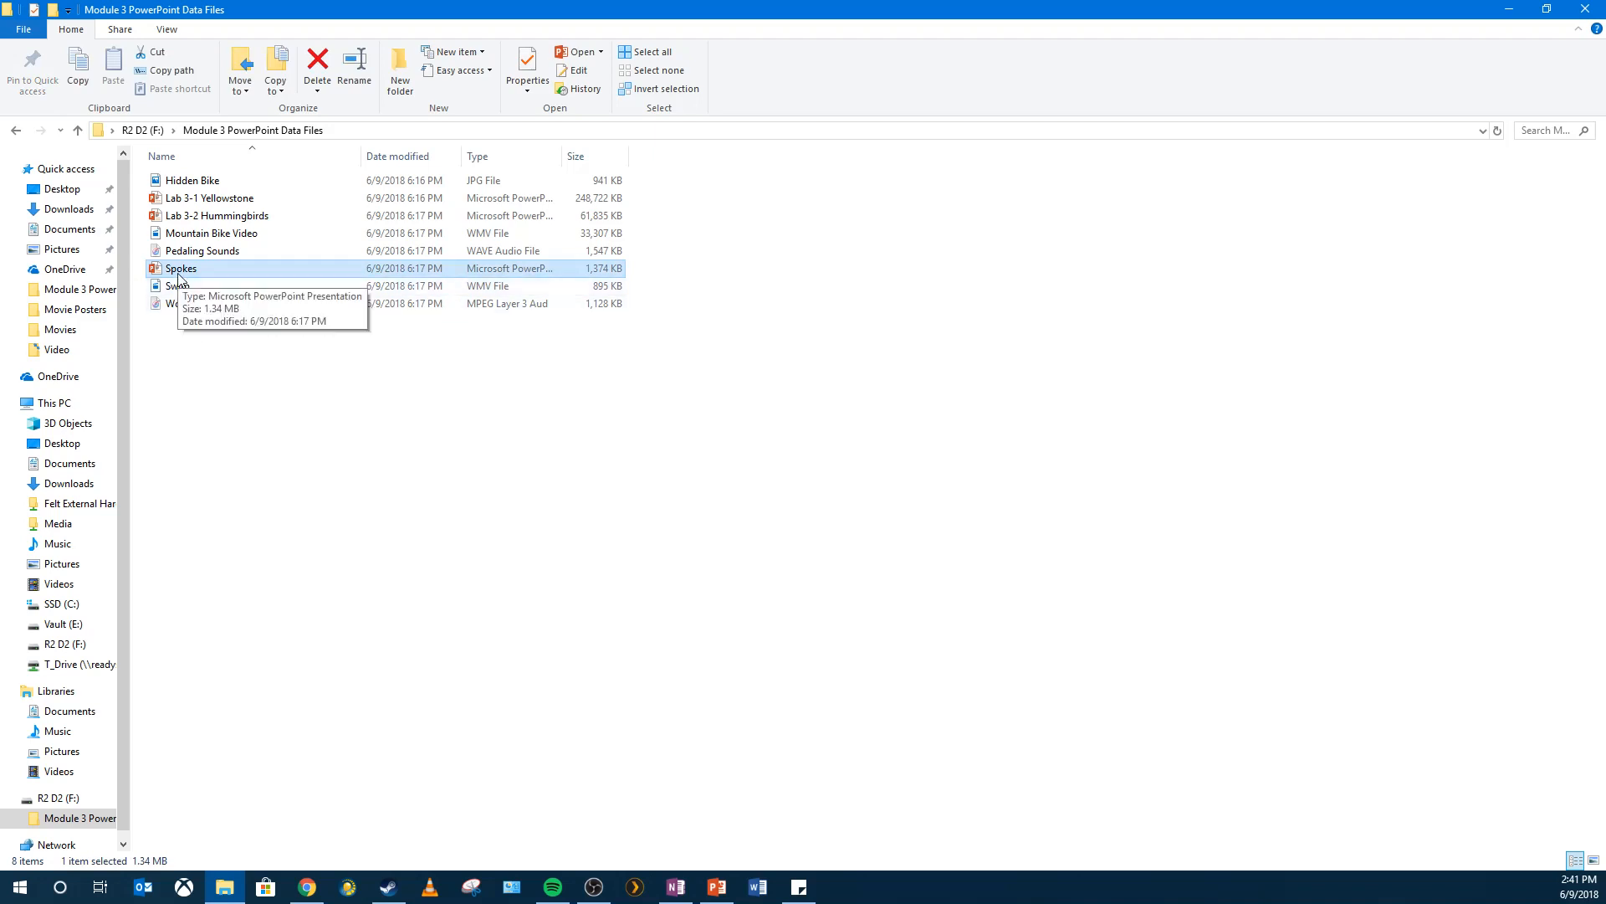
pyautogui.click(216, 276)
pyautogui.doubleClick(240, 278)
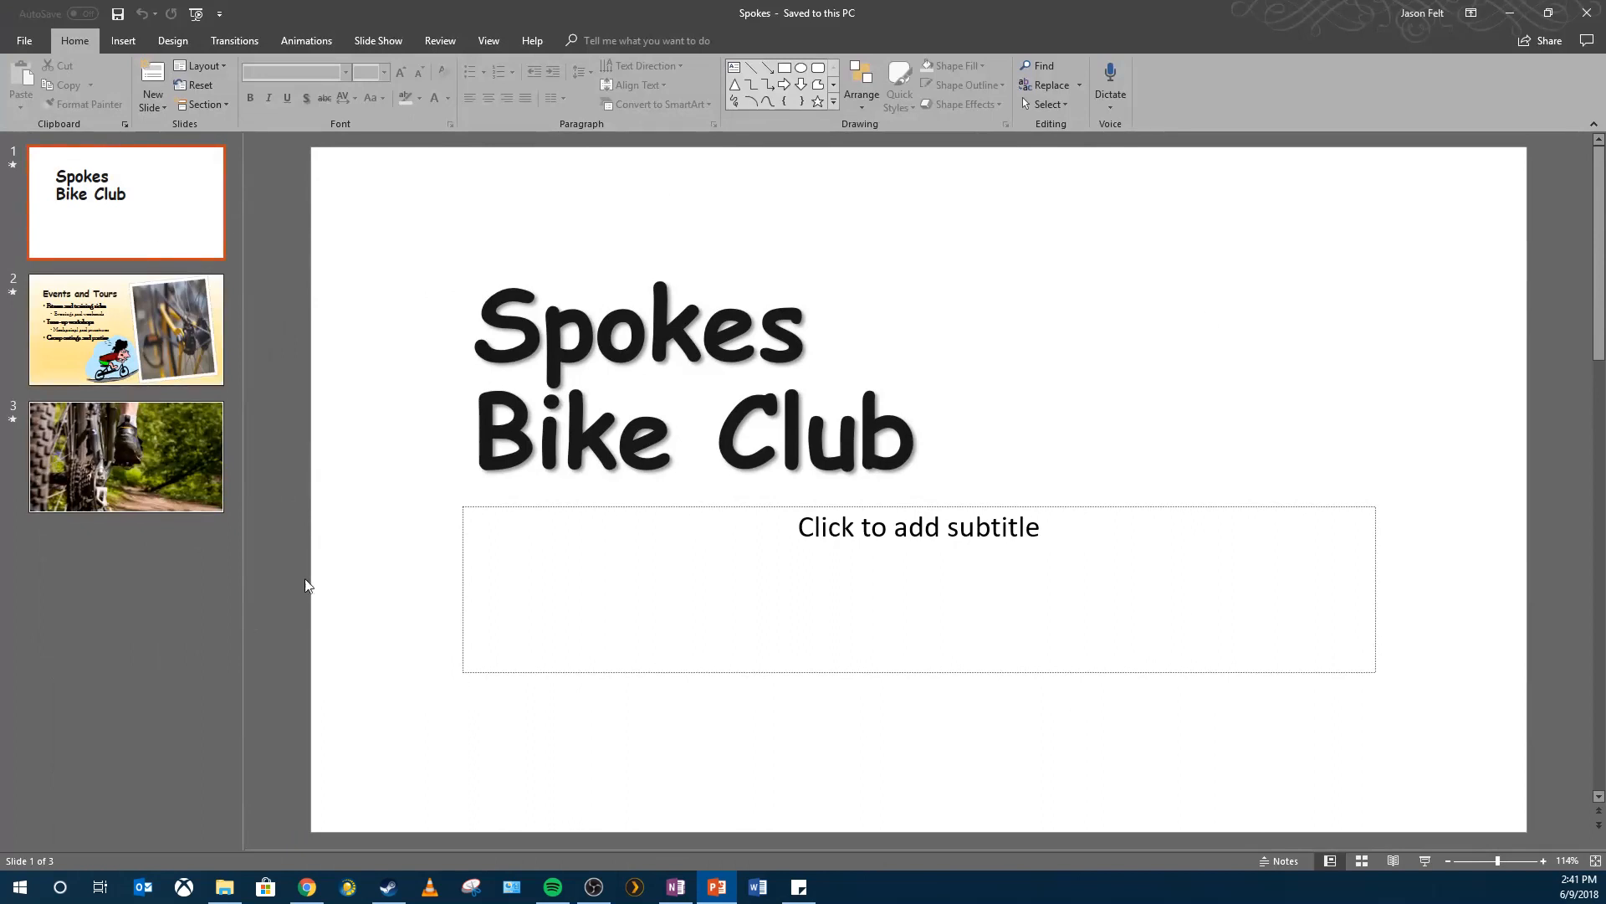
# Save a copy of the presentation directly on the R2 D2 (F:) drive as Spokes Bike Club
pyautogui.click(26, 44)
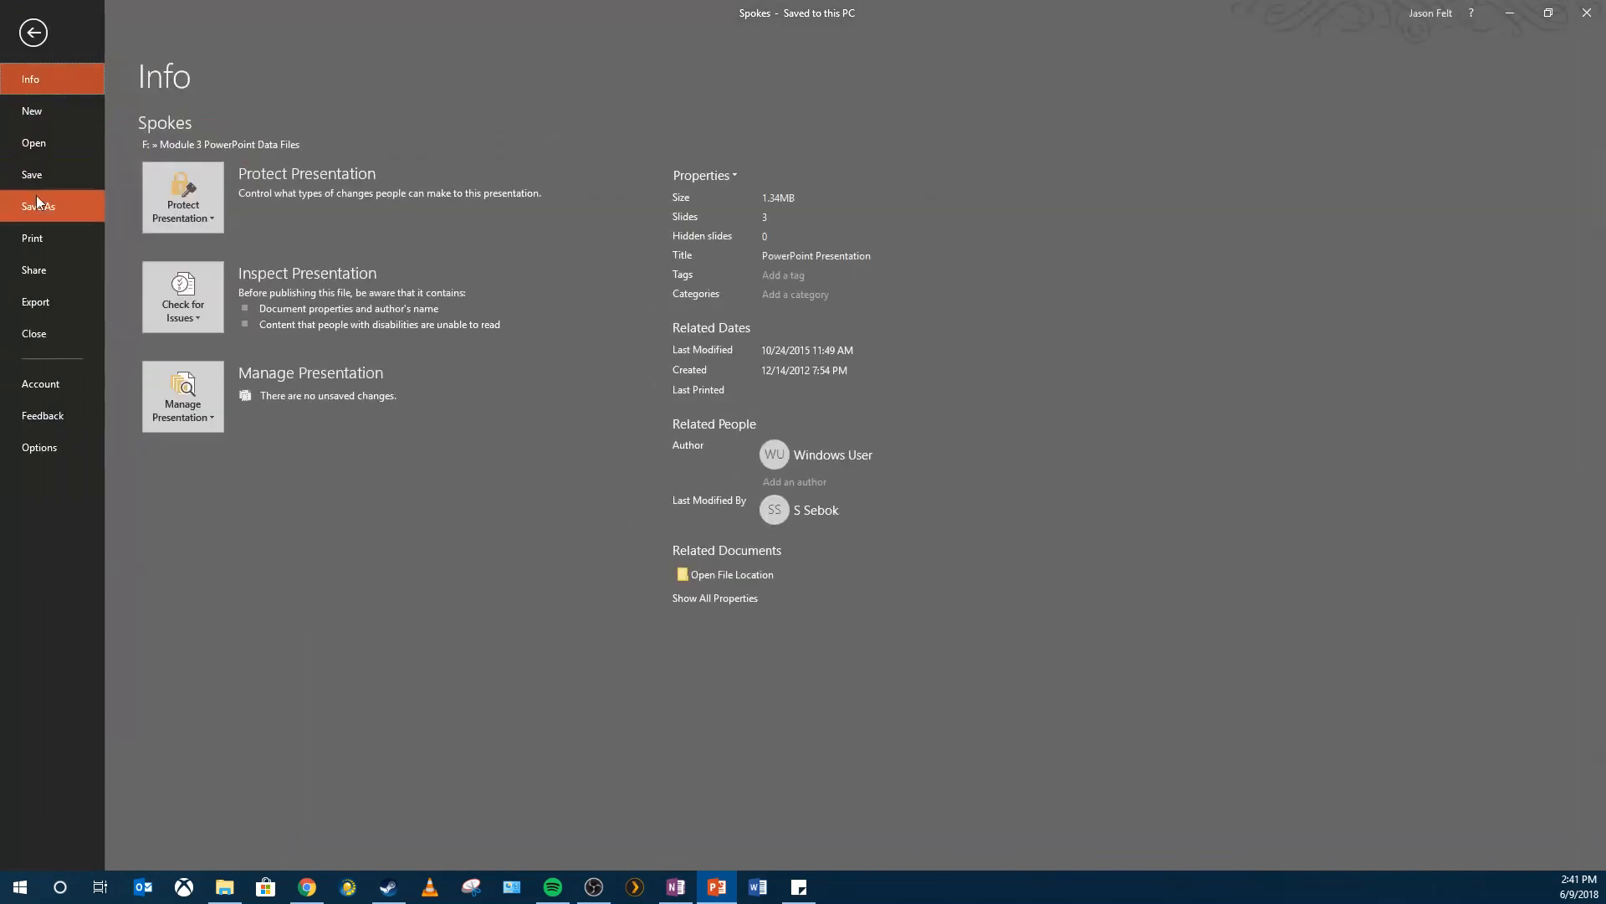
pyautogui.click(38, 205)
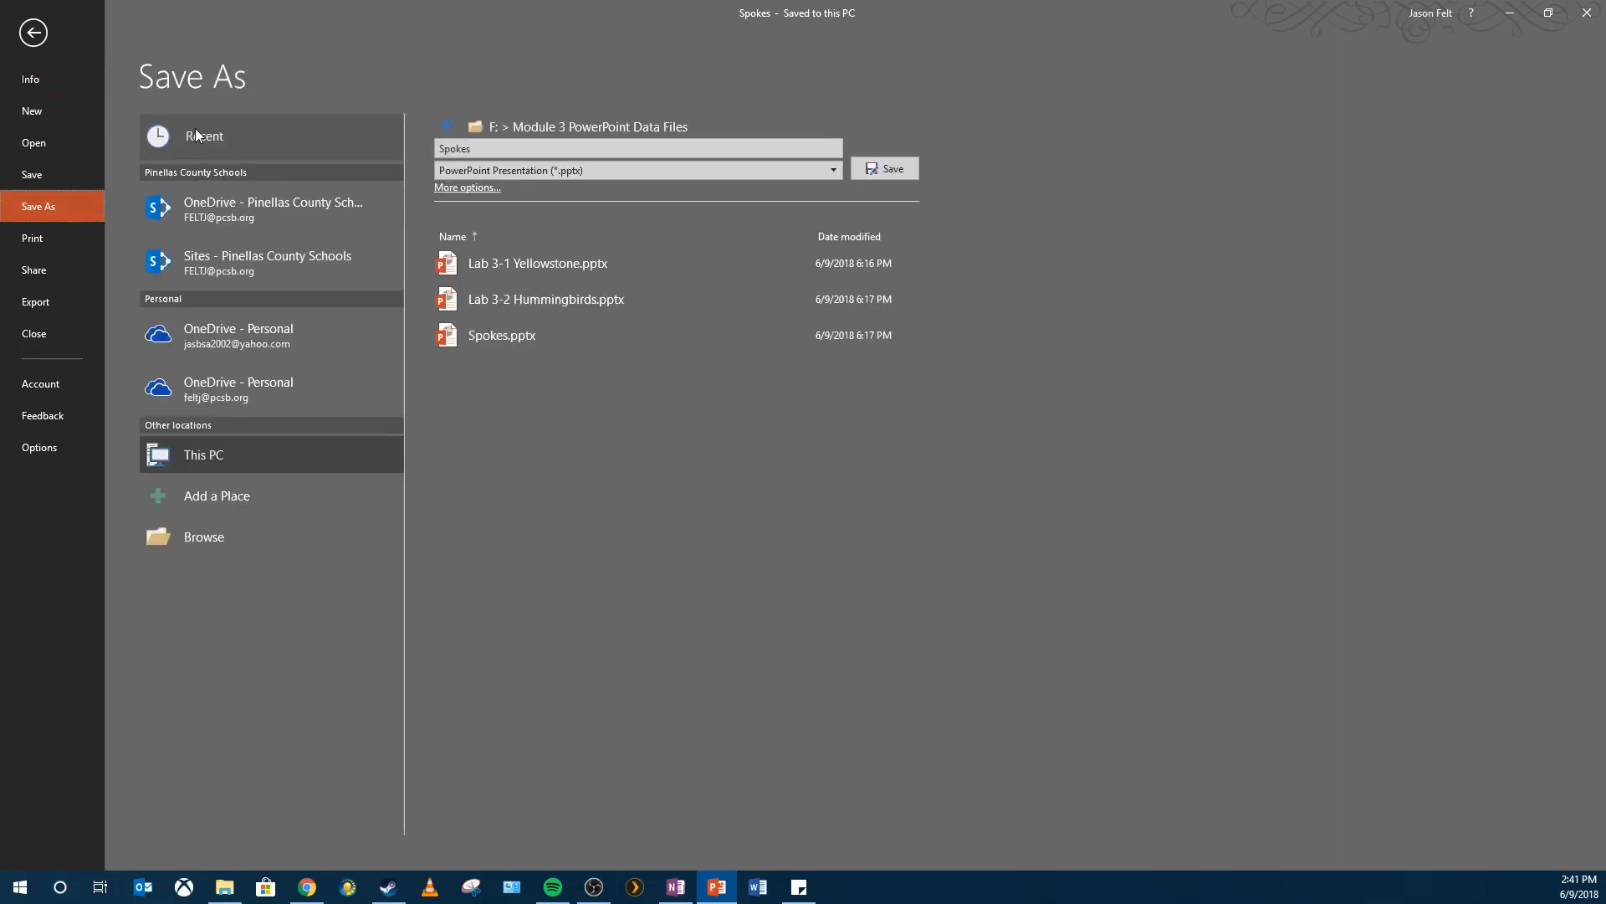
pyautogui.click(196, 546)
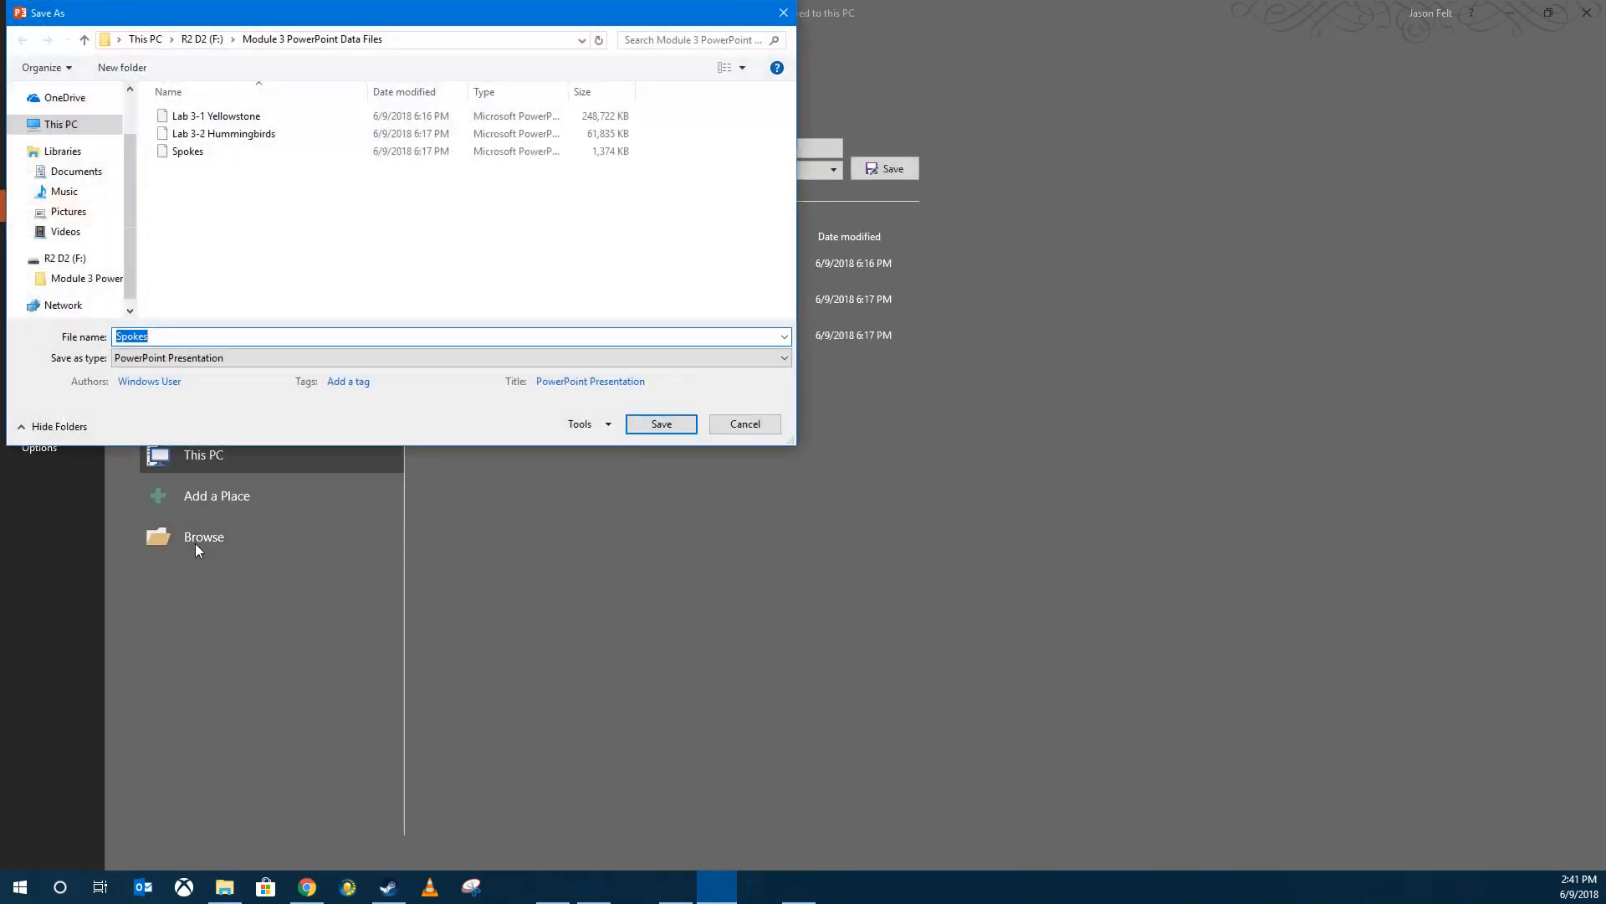
pyautogui.click(199, 42)
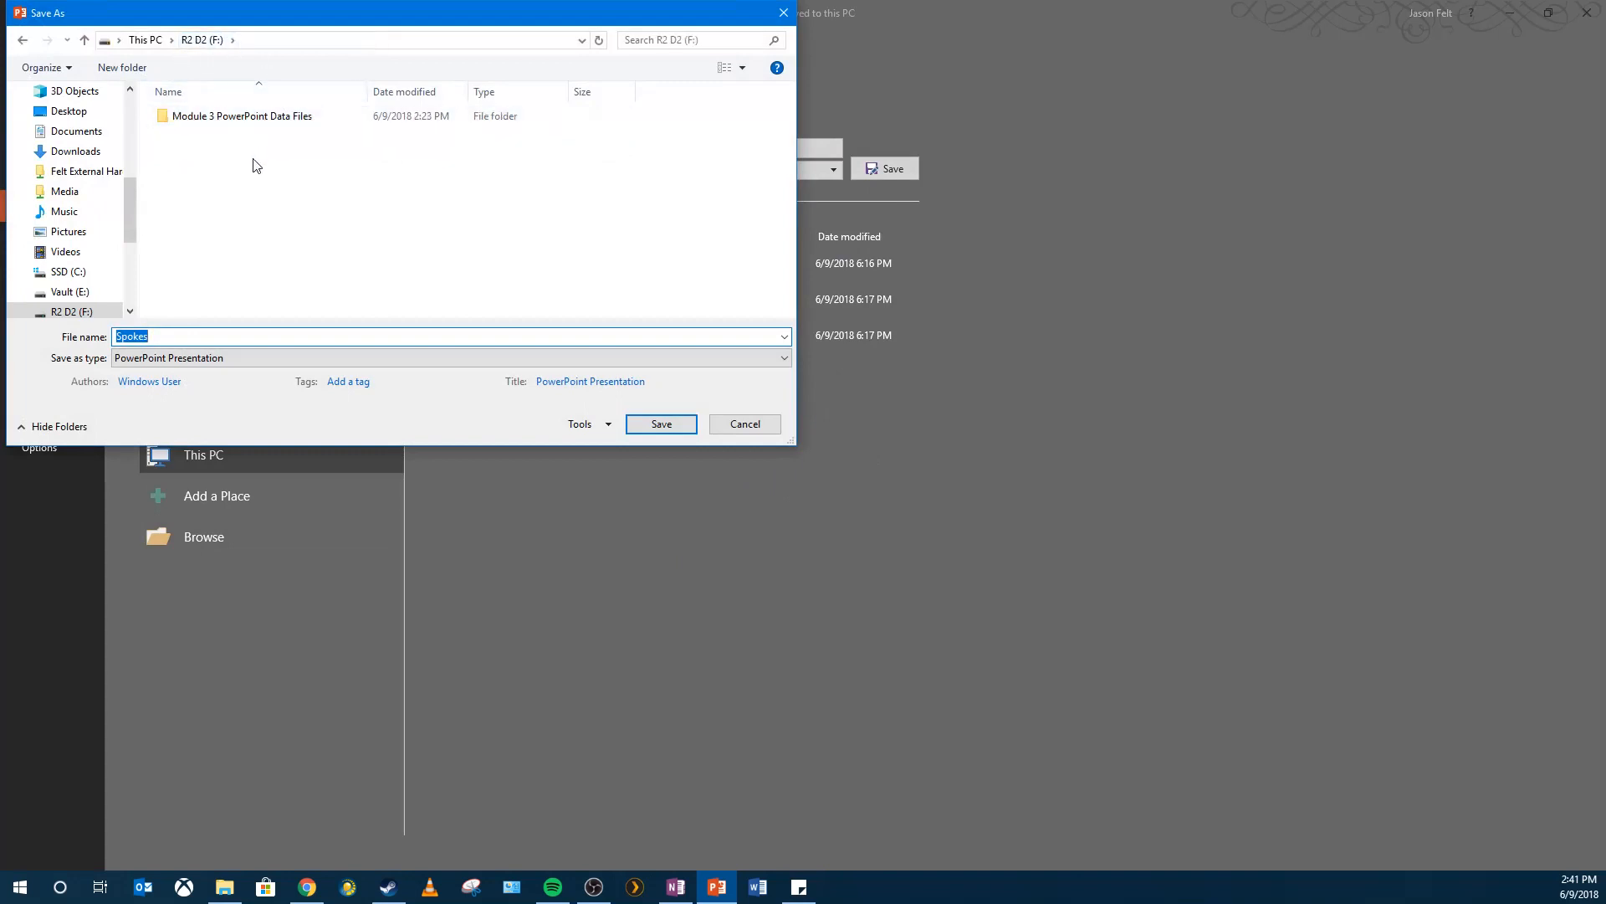
pyautogui.doubleClick(192, 341)
pyautogui.doubleClick(230, 128)
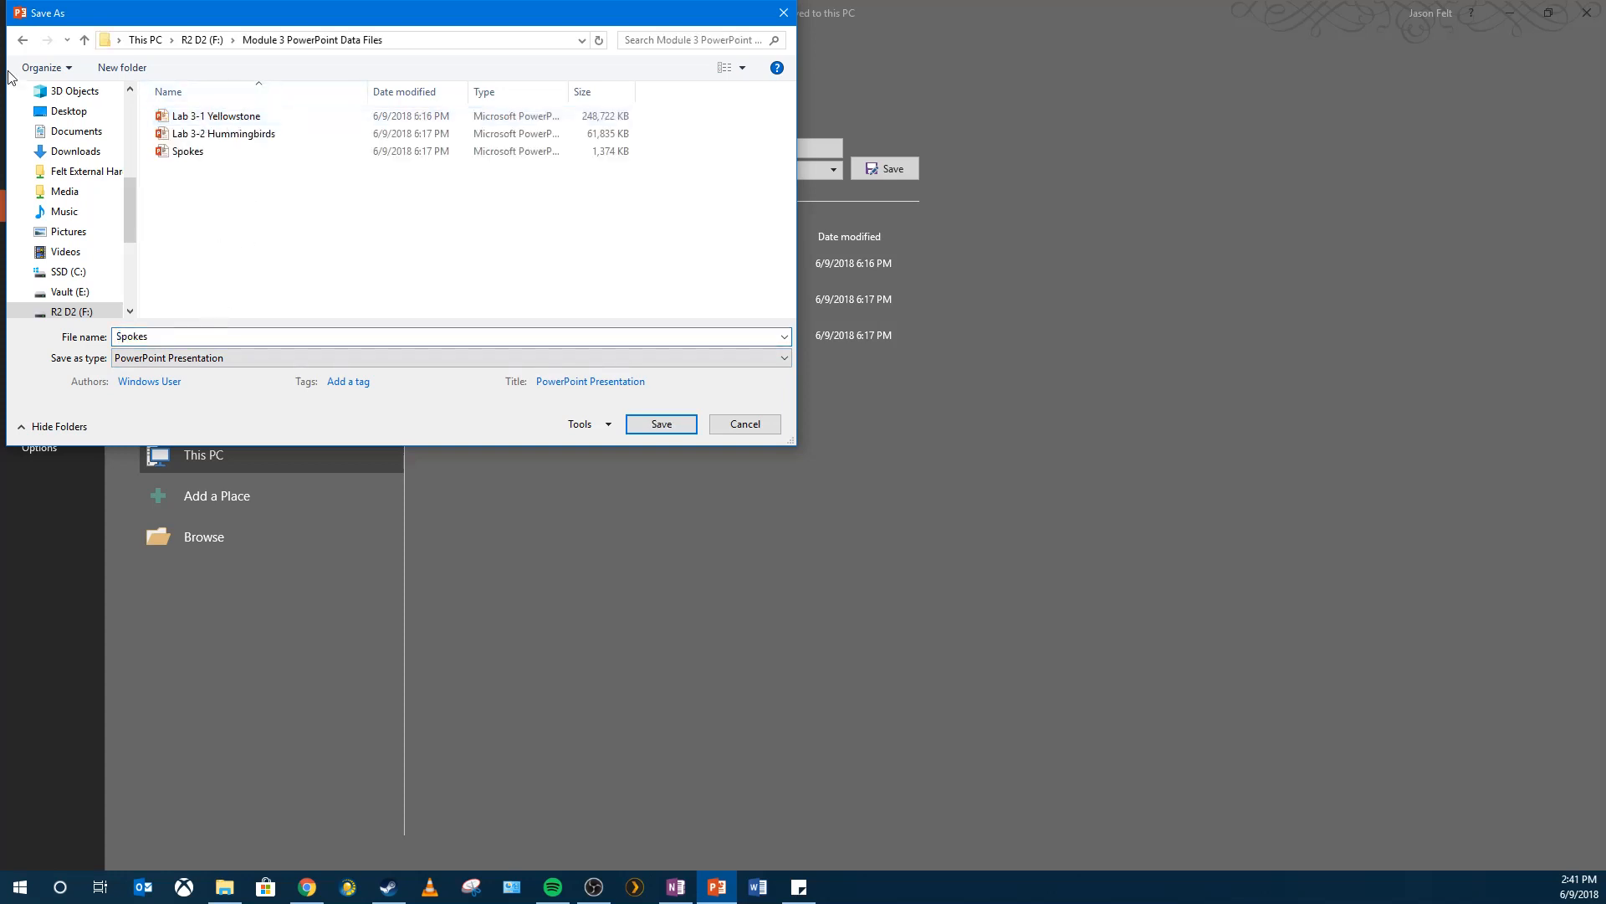
pyautogui.click(22, 41)
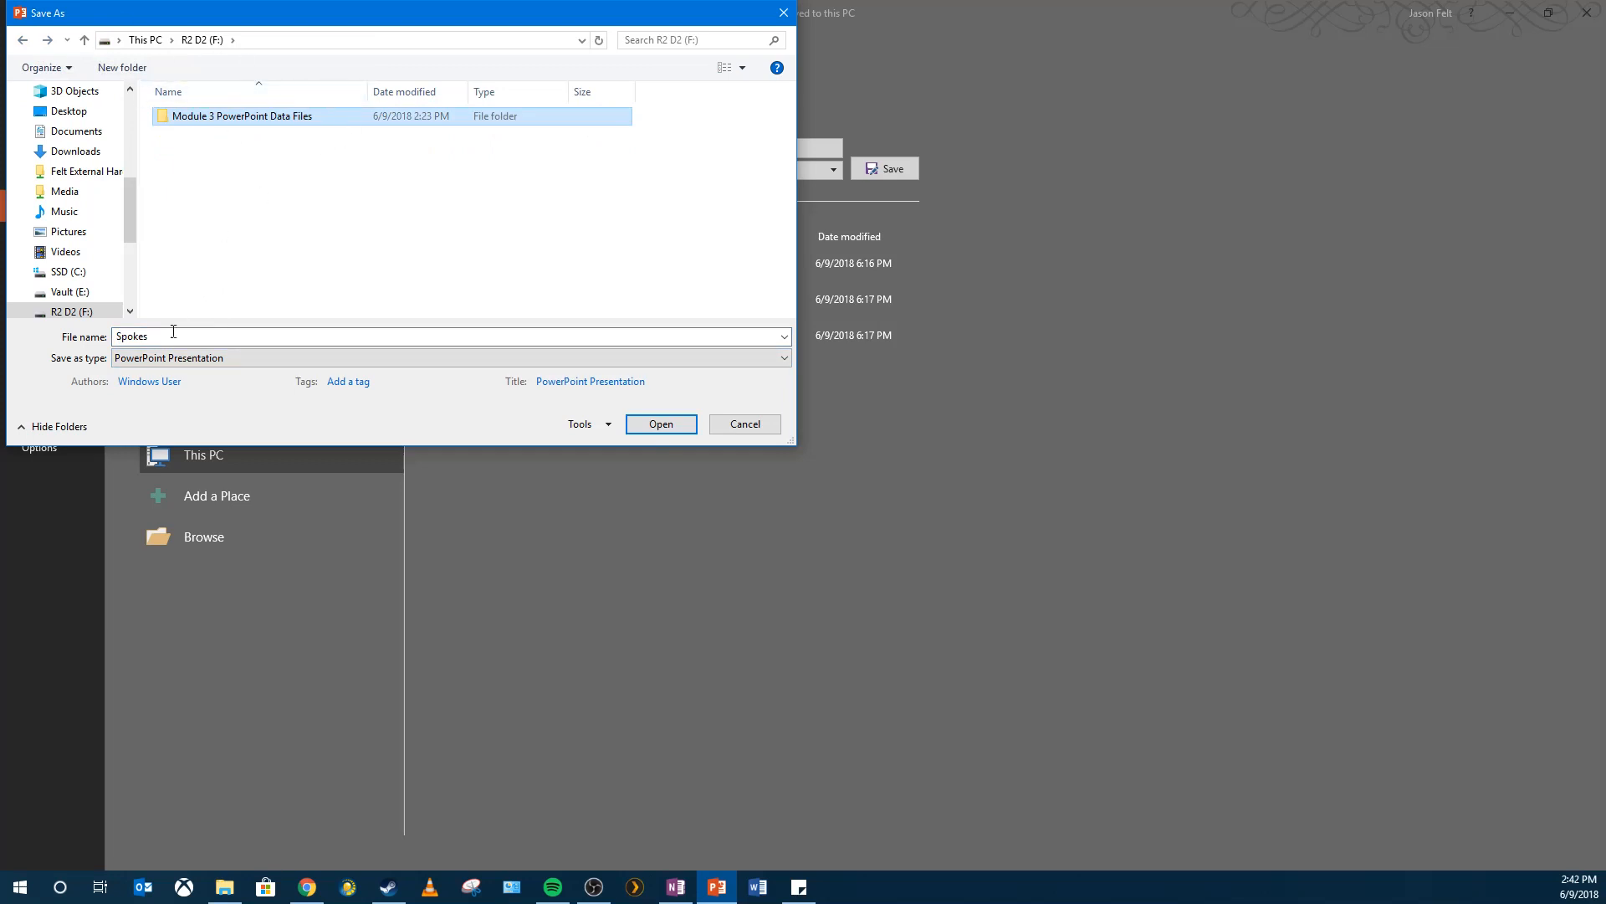
pyautogui.click(226, 251)
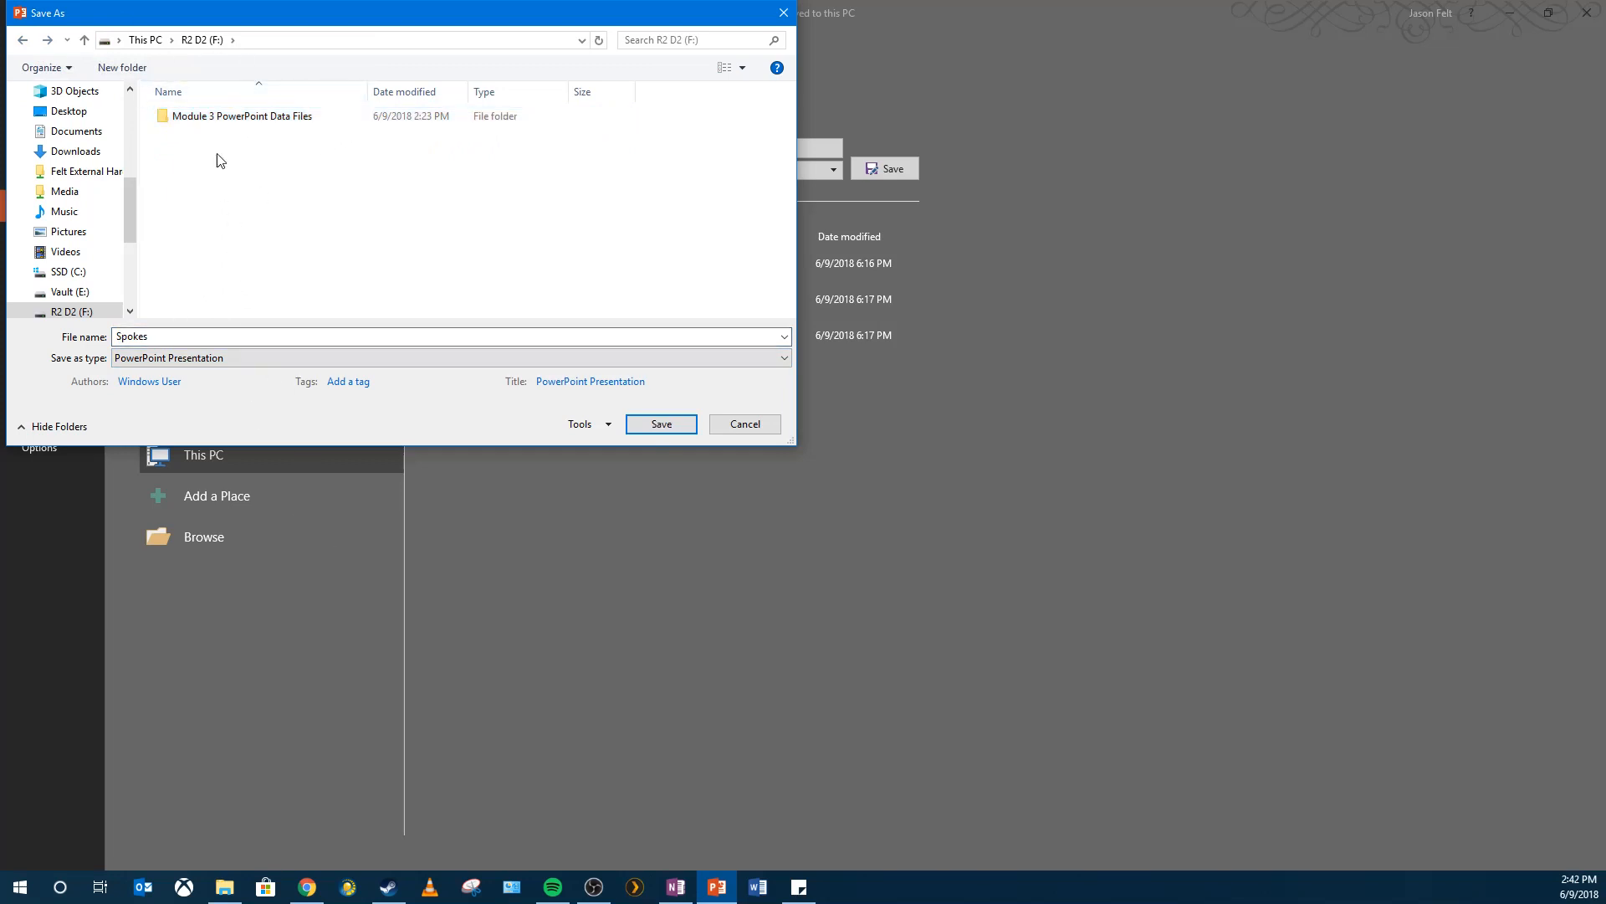
pyautogui.click(165, 339)
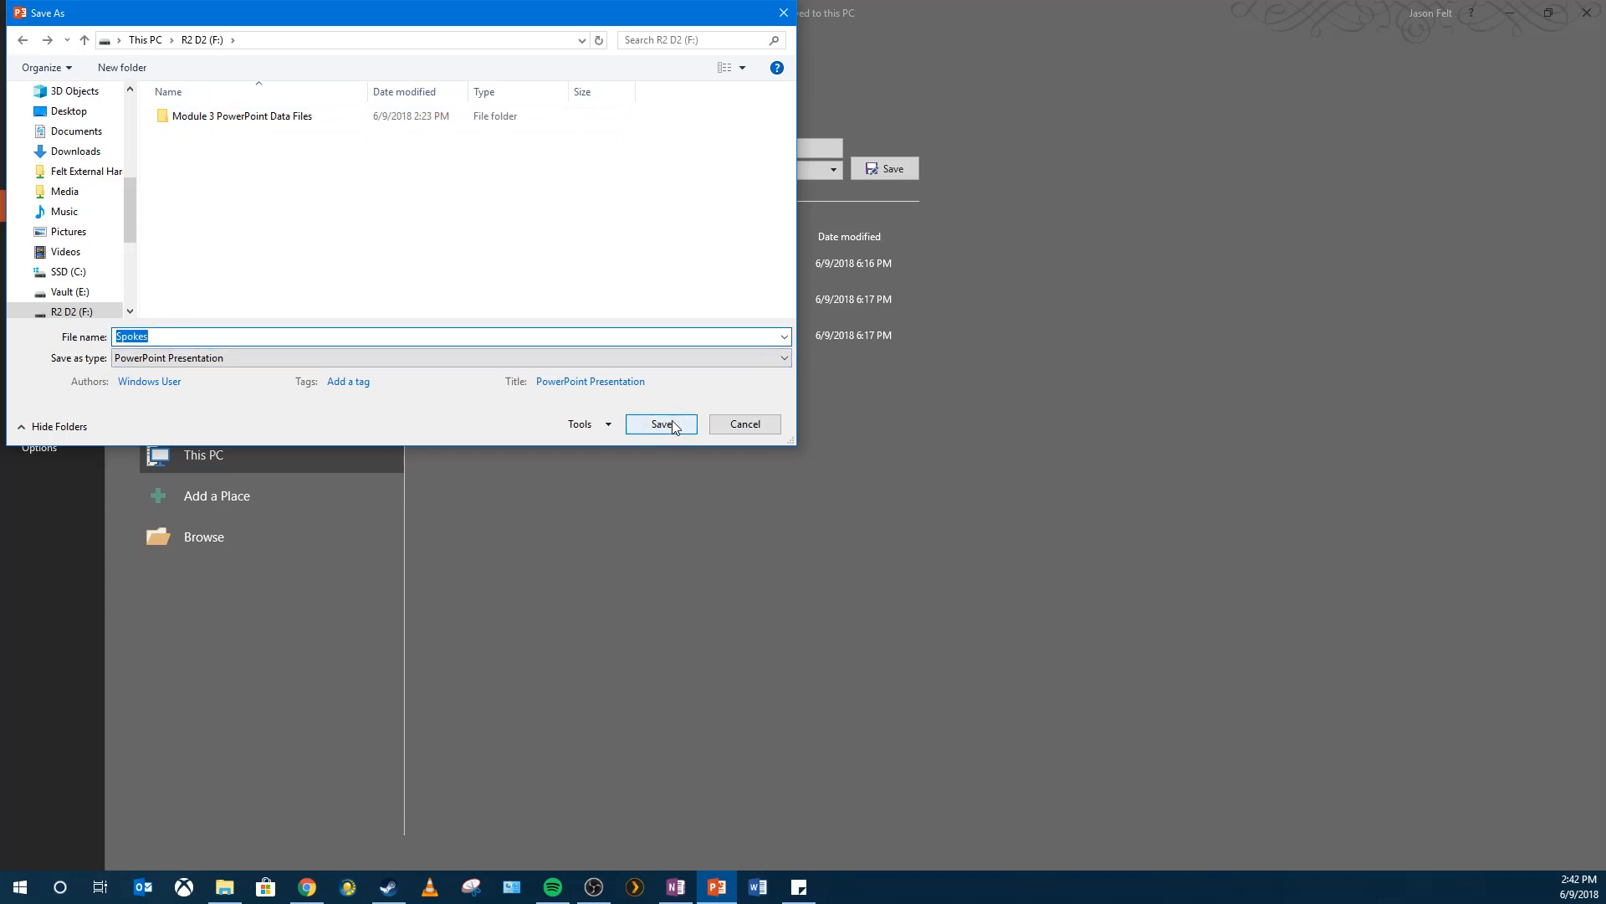
pyautogui.click(214, 335)
pyautogui.write('Bike Club')
pyautogui.click(661, 430)
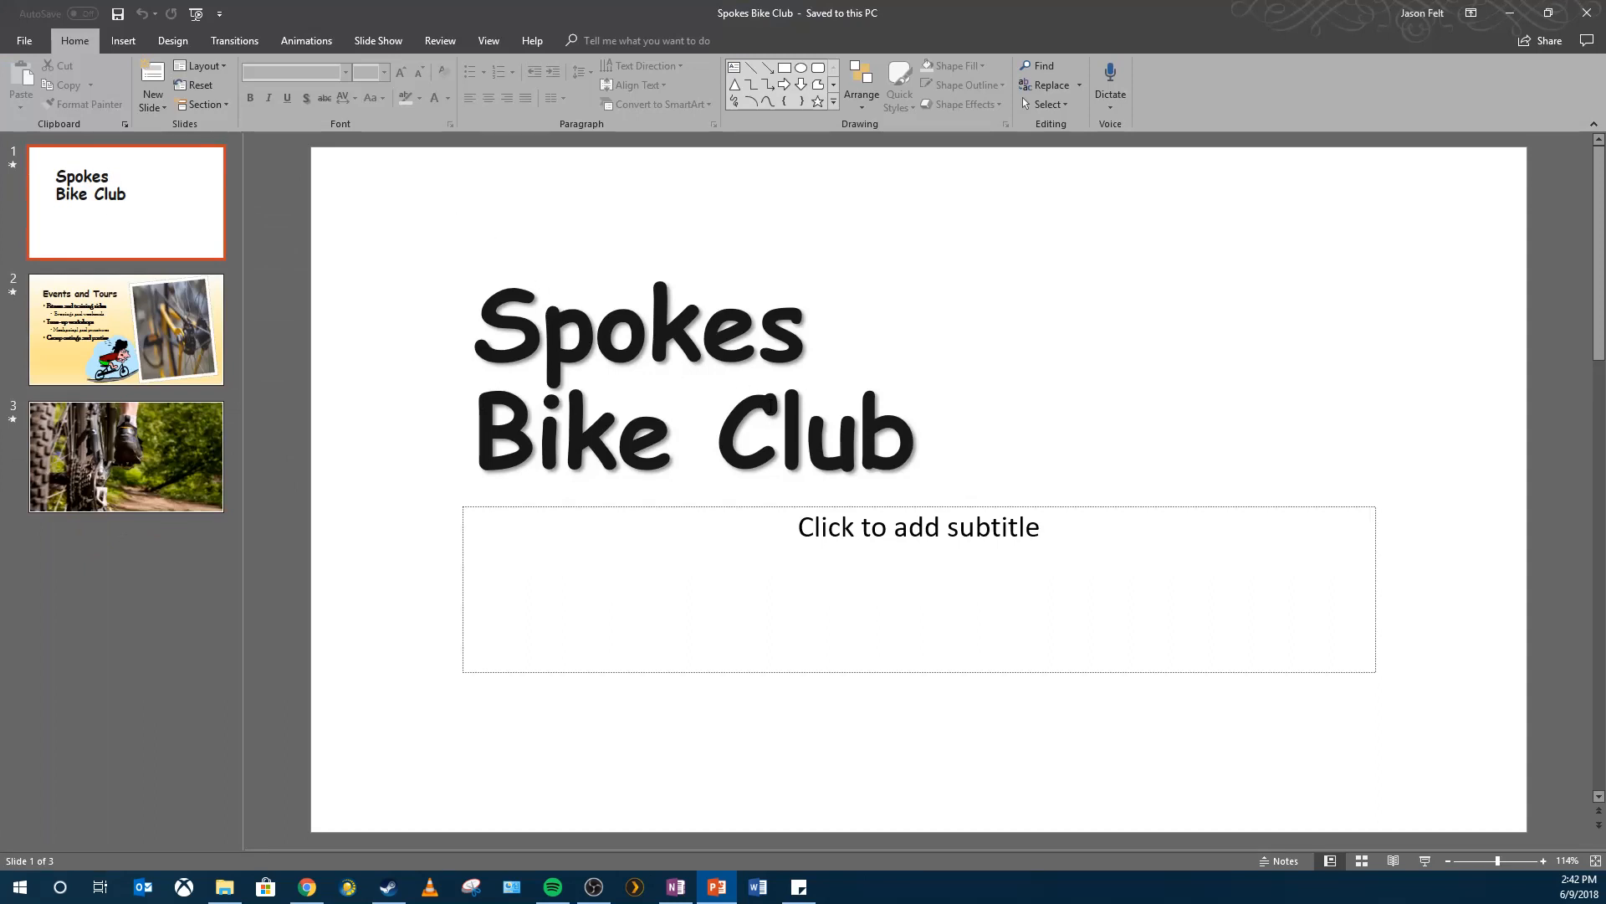
# Insert the Hidden Bike picture from the Module 3 PowerPoint Data Files folder on slide 1
pyautogui.click(65, 172)
pyautogui.click(128, 50)
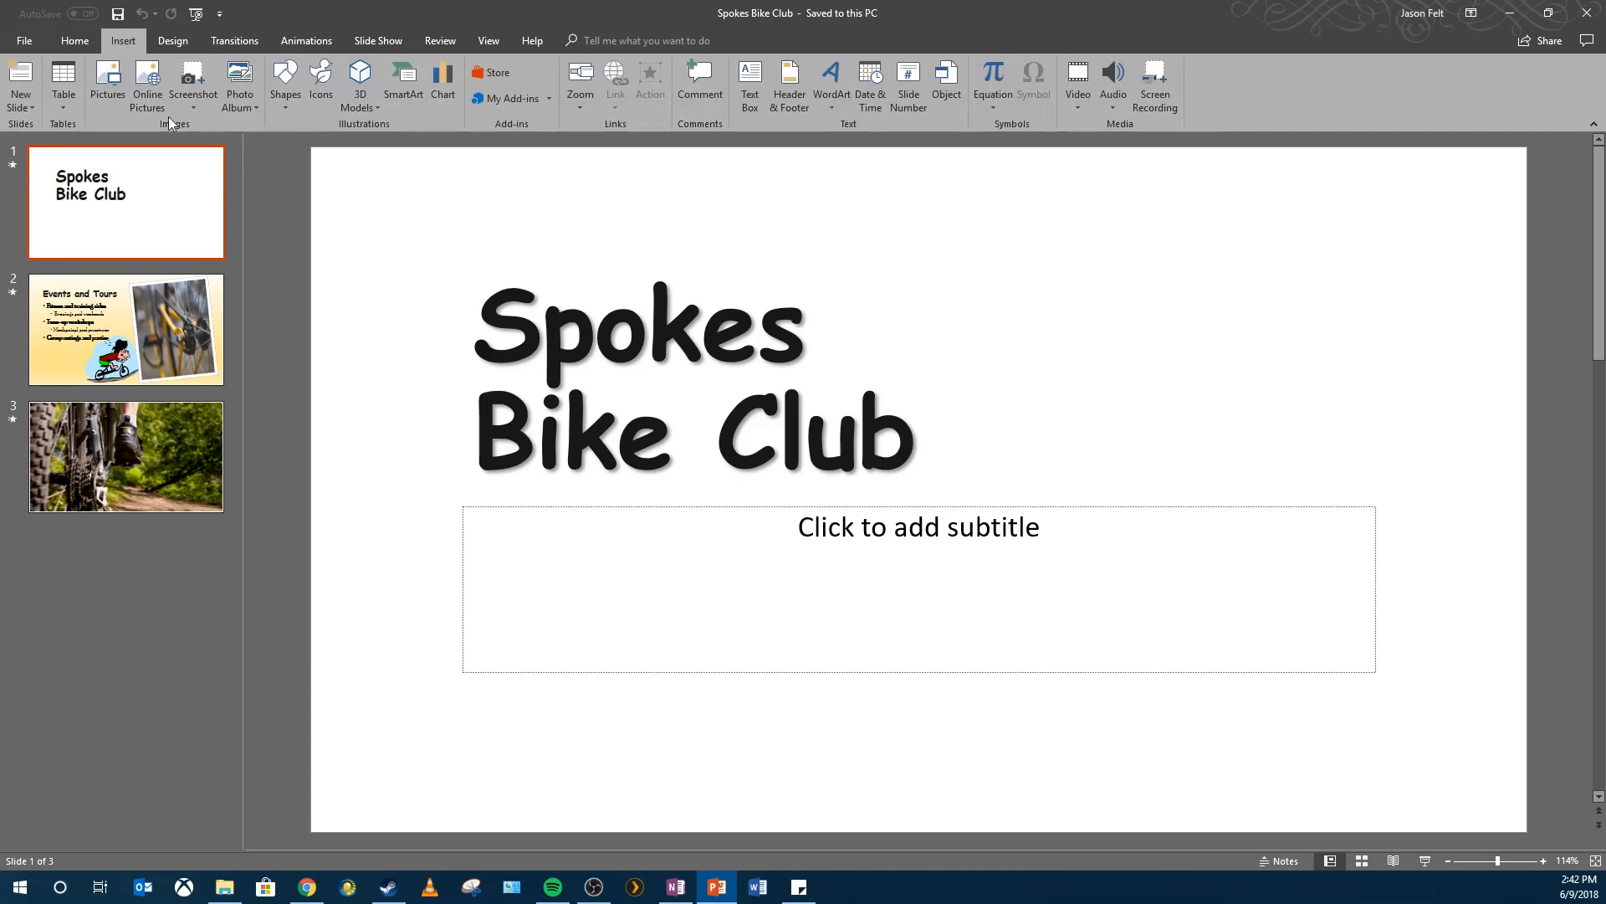
pyautogui.click(109, 90)
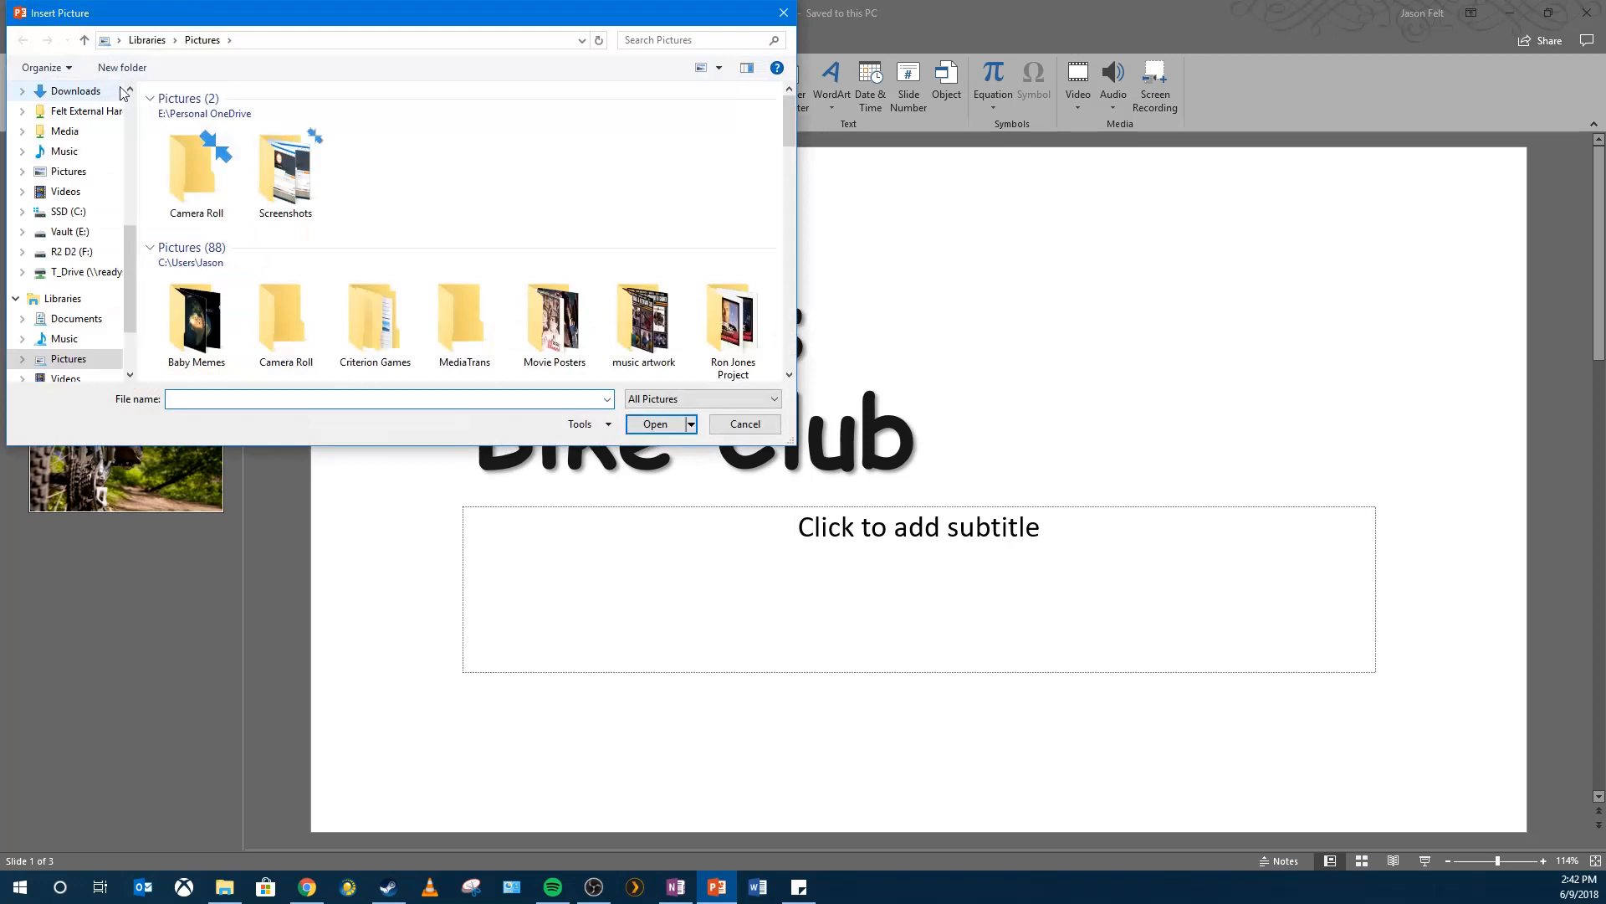
pyautogui.moveTo(129, 268)
pyautogui.mouseDown()
pyautogui.moveTo(122, 178)
pyautogui.moveTo(125, 243)
pyautogui.mouseUp()
pyautogui.click(74, 311)
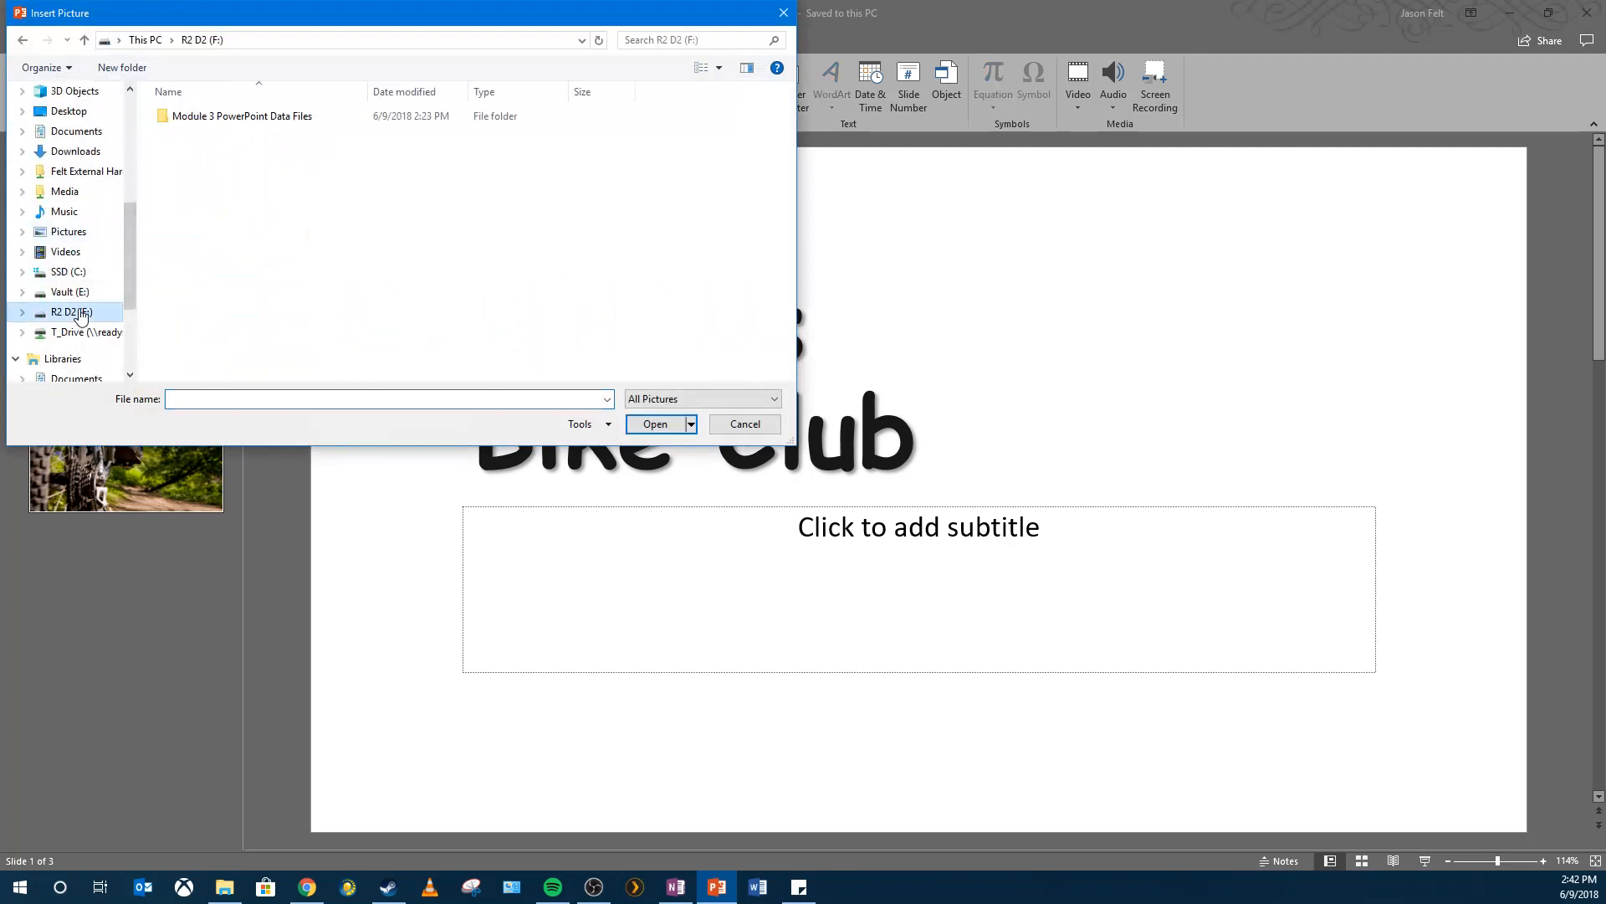
pyautogui.doubleClick(254, 119)
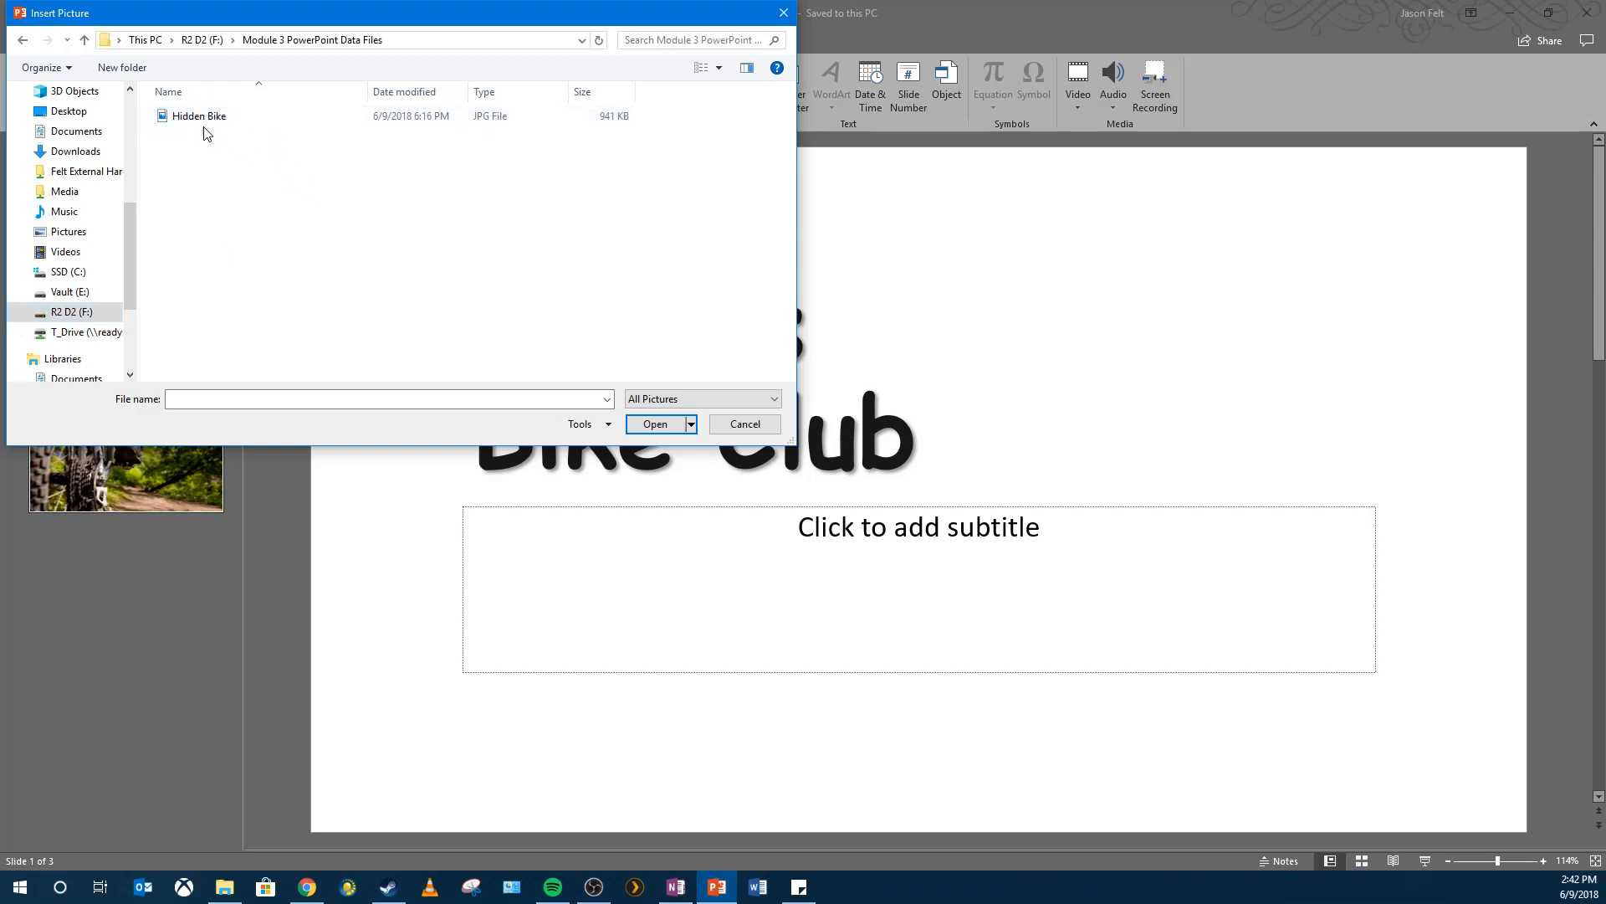
pyautogui.doubleClick(201, 117)
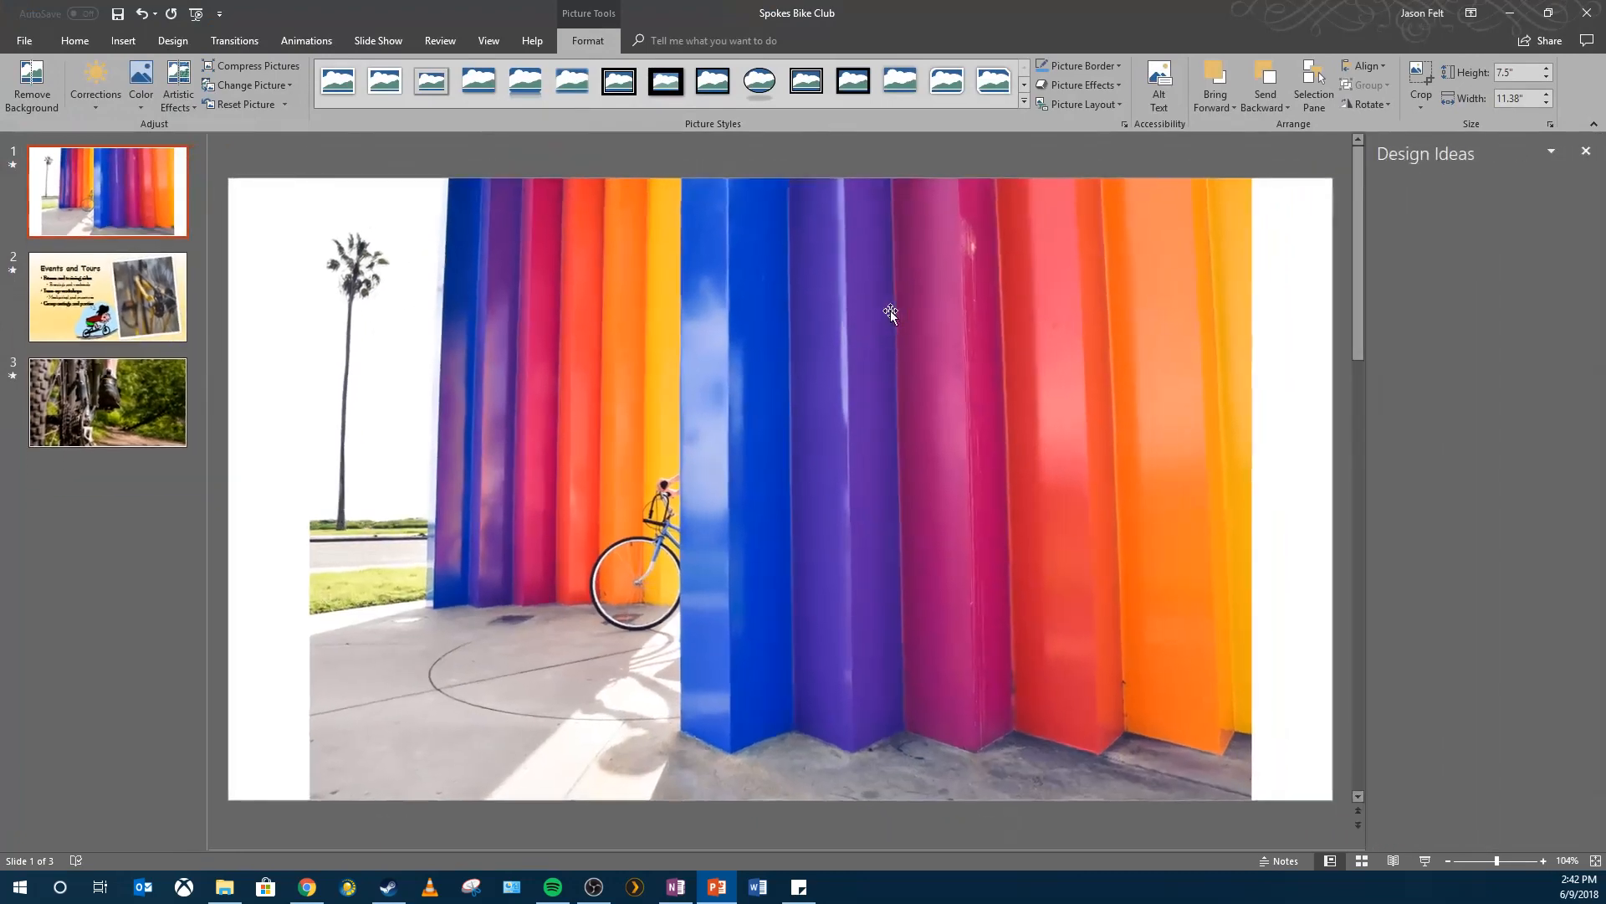
# Reposition the Hidden Bike picture and set its height to 7.5" and then its width to 13.33"
pyautogui.moveTo(890, 309); pyautogui.dragTo(1085, 281)
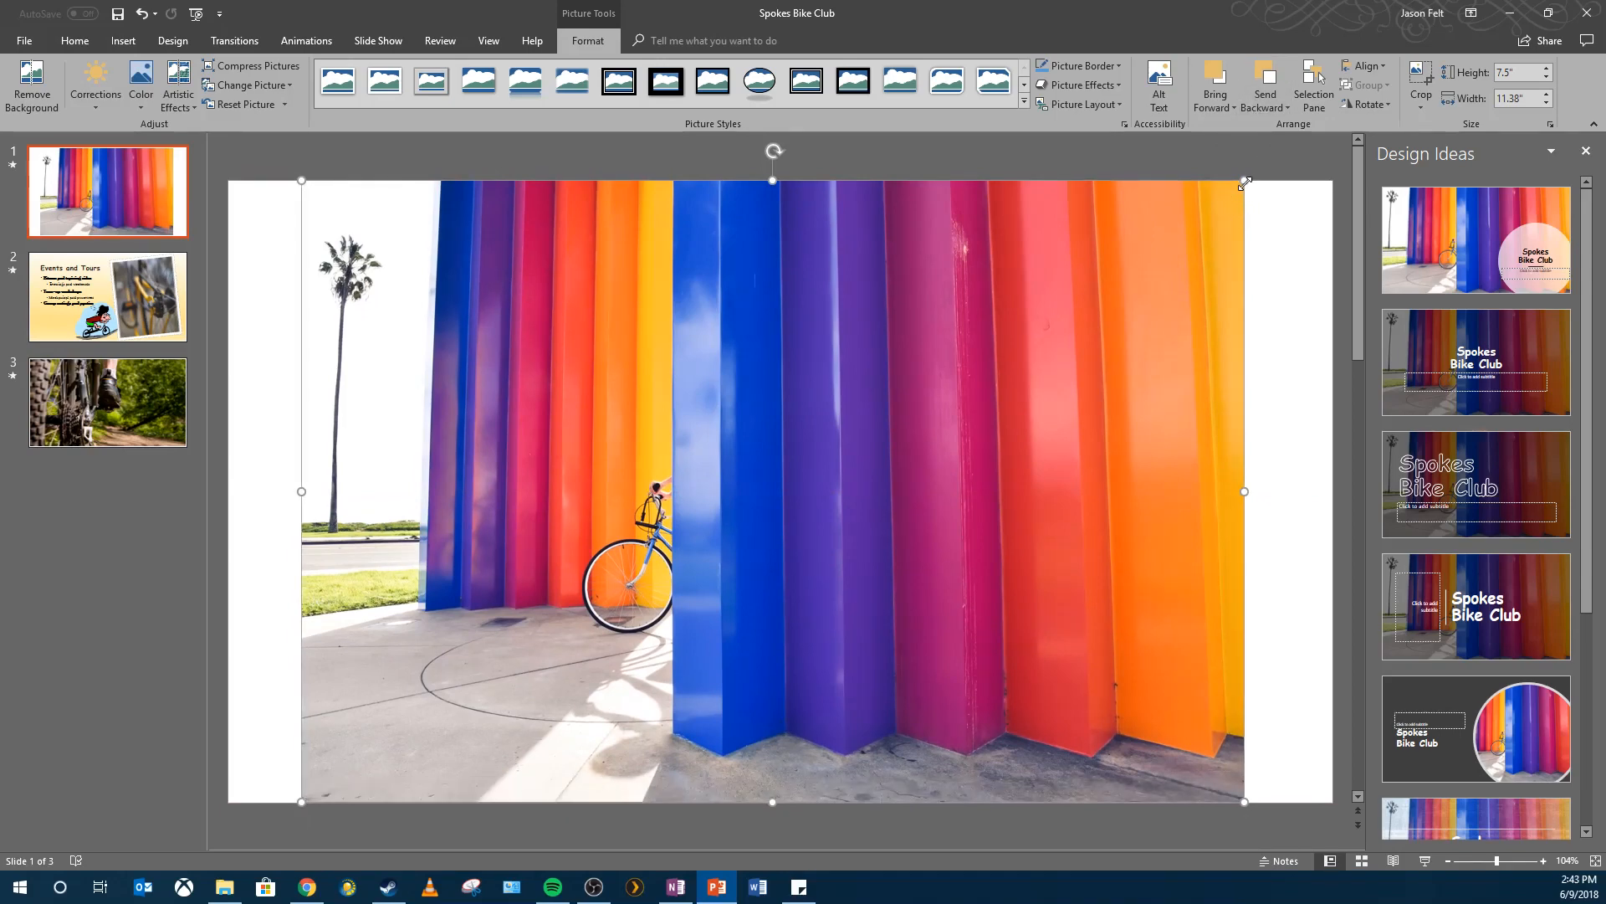
pyautogui.moveTo(1244, 182); pyautogui.dragTo(1247, 179)
pyautogui.click(1523, 71)
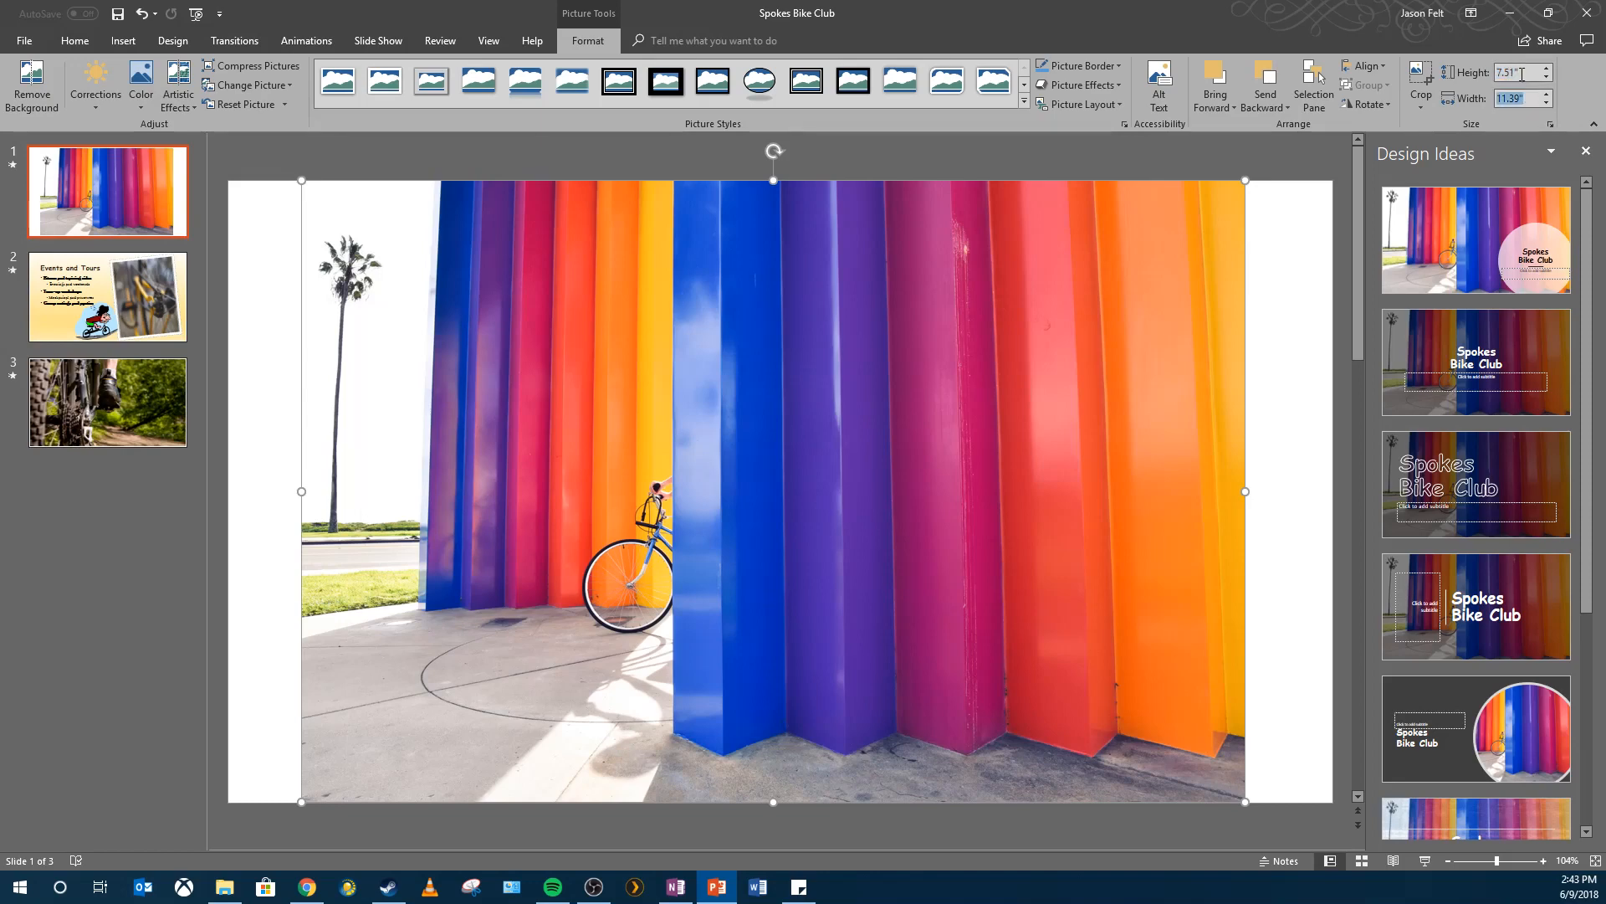
pyautogui.write('7.5')
pyautogui.click(1530, 99)
pyautogui.write('1')
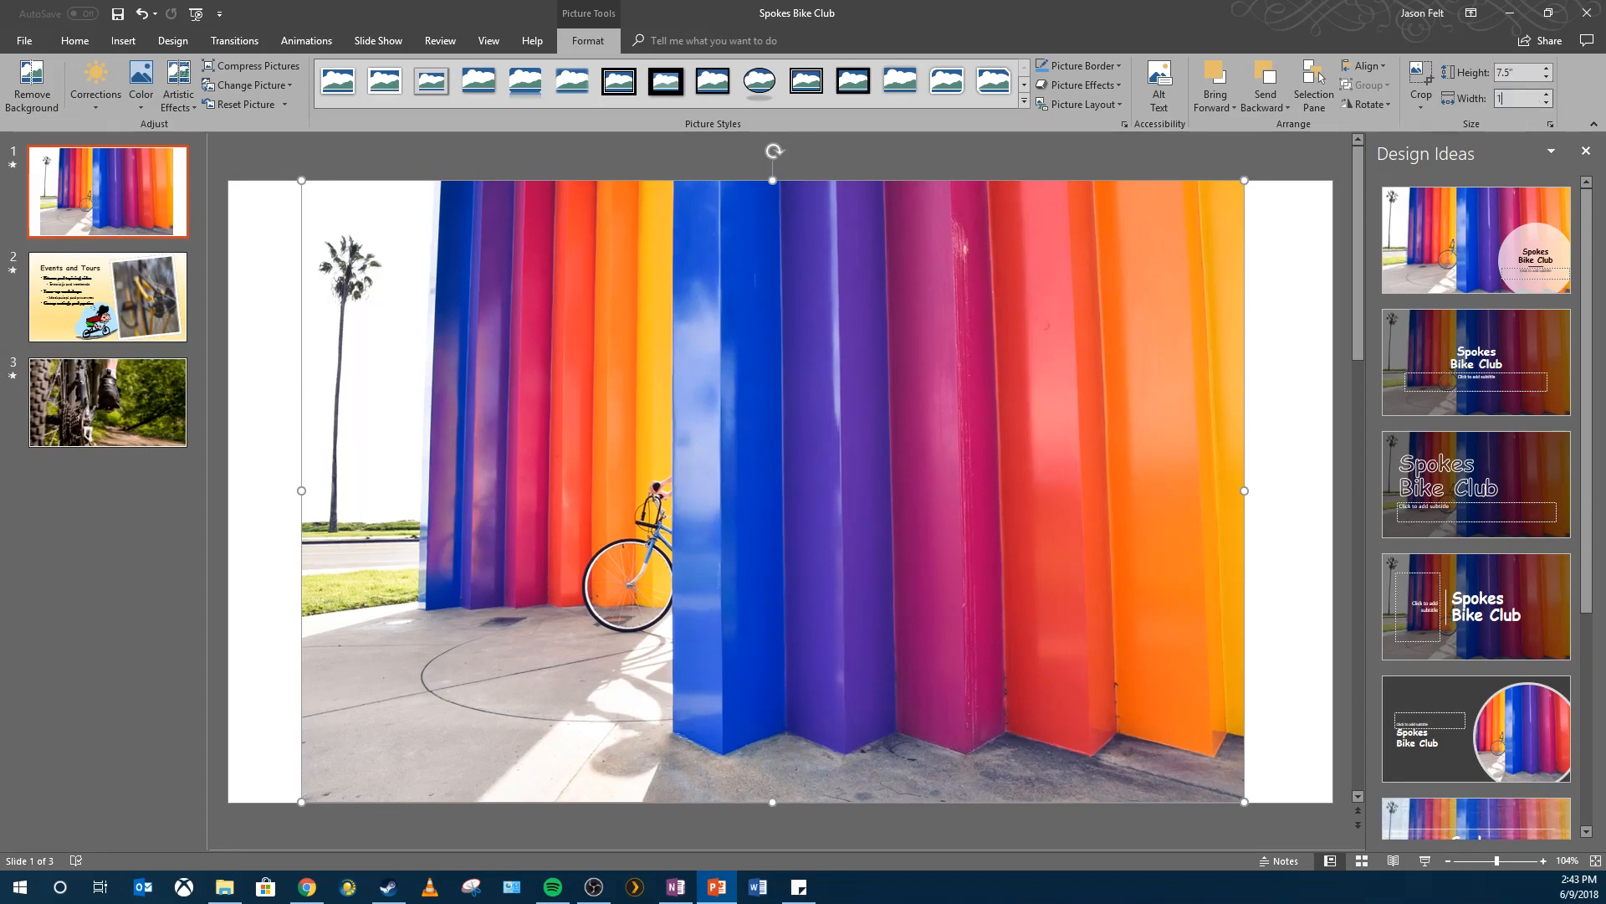
pyautogui.write('3.33')
pyautogui.press('Return')
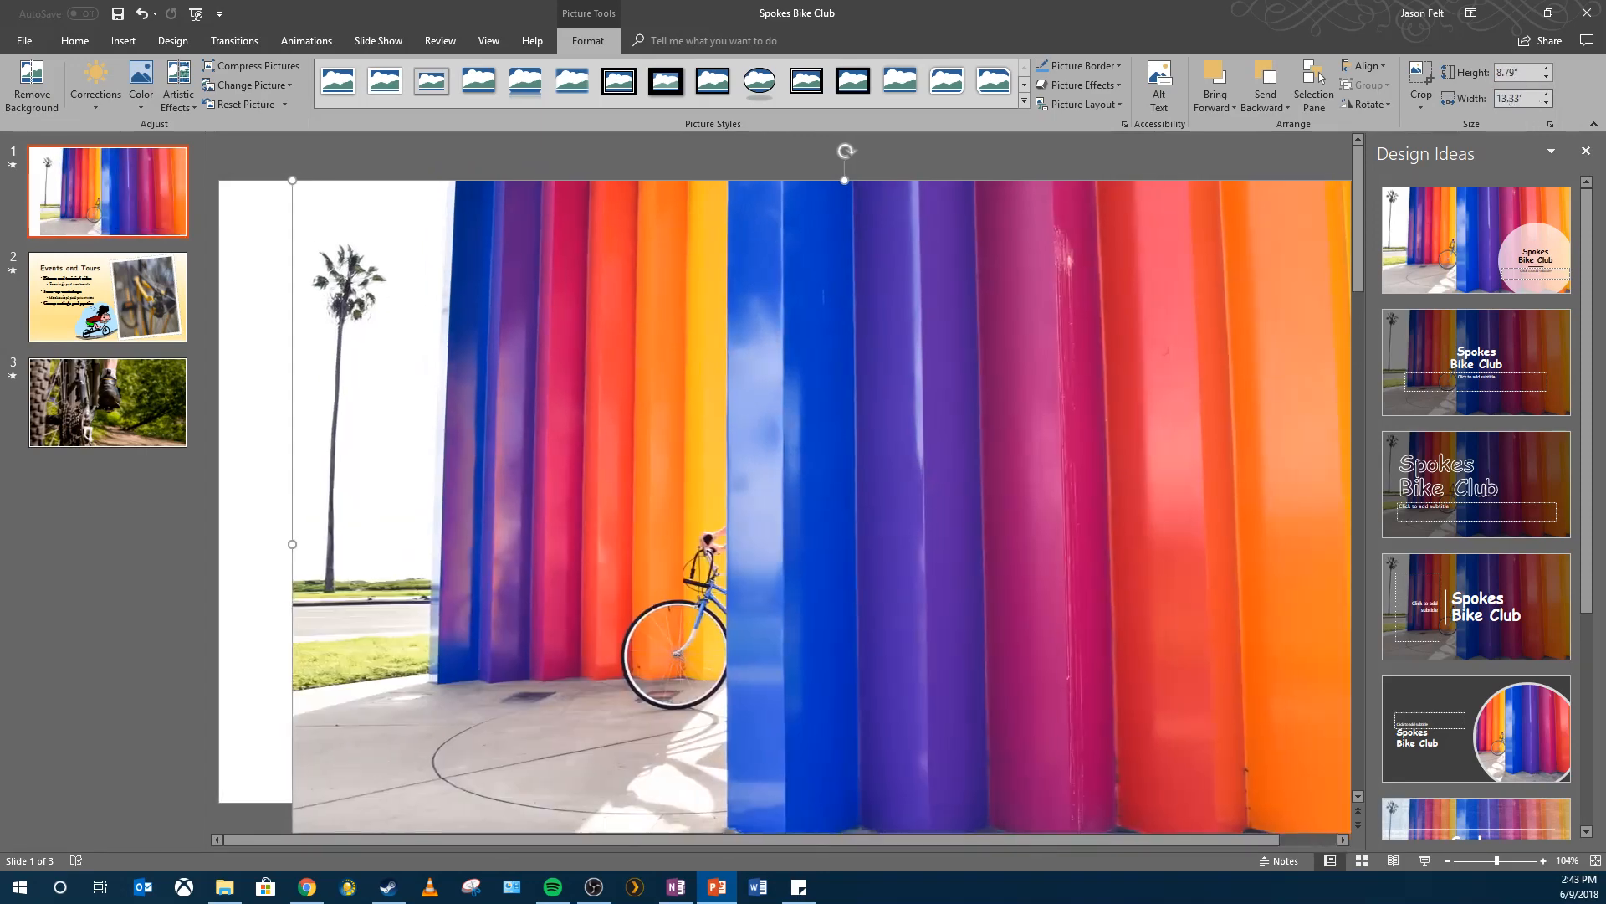
pyautogui.hotkey('alt', 'Tab')
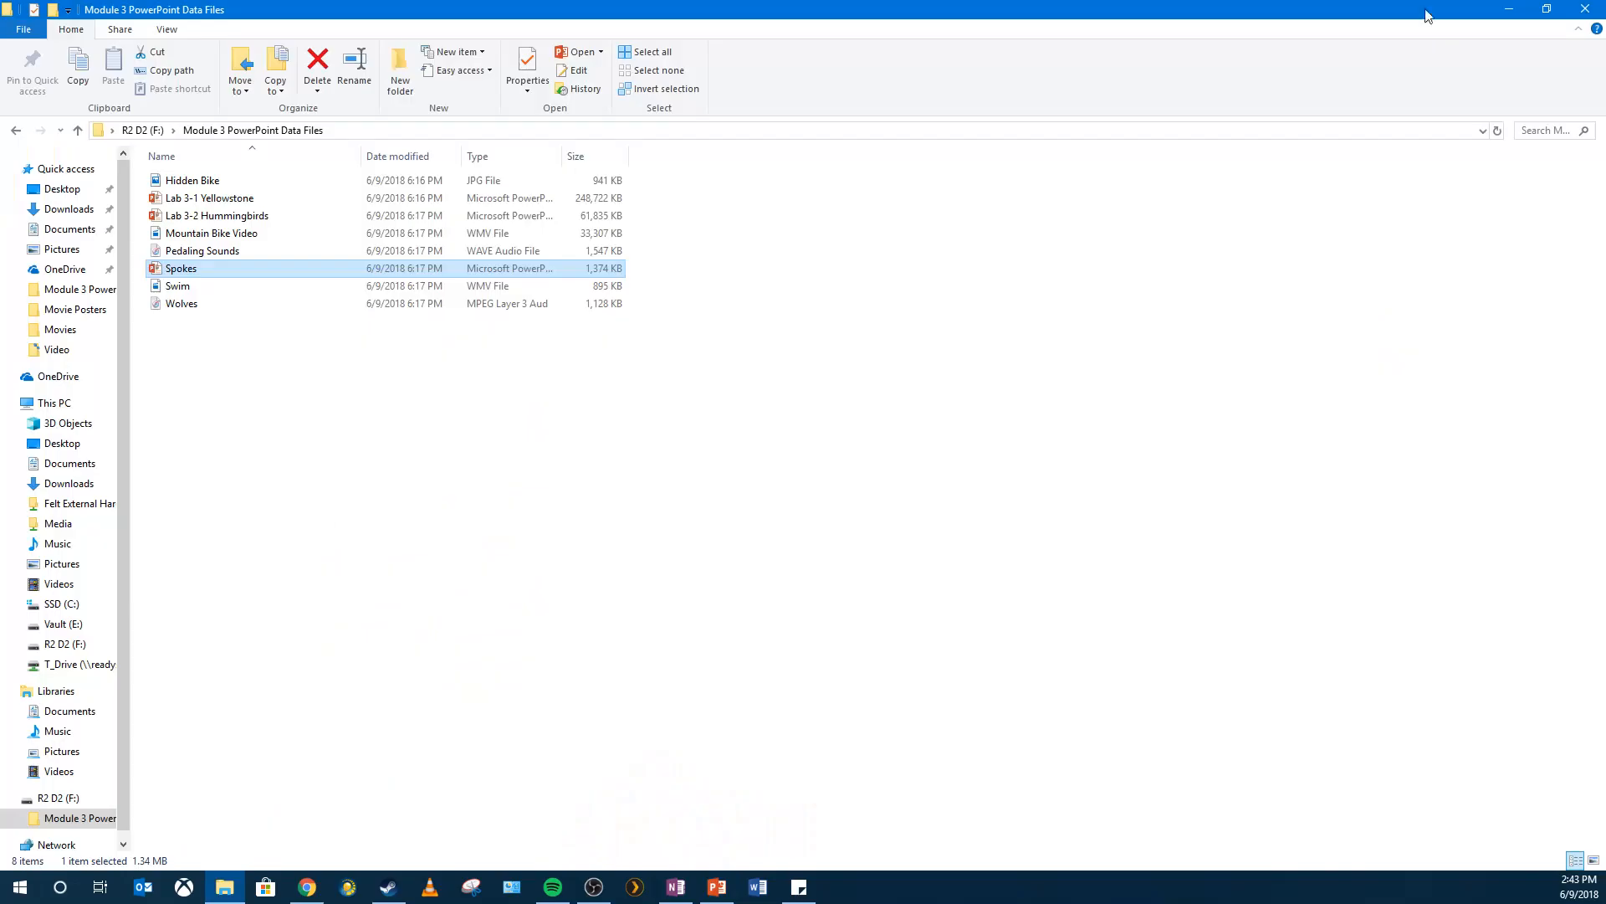
pyautogui.moveTo(1427, 14); pyautogui.dragTo(1414, 903)
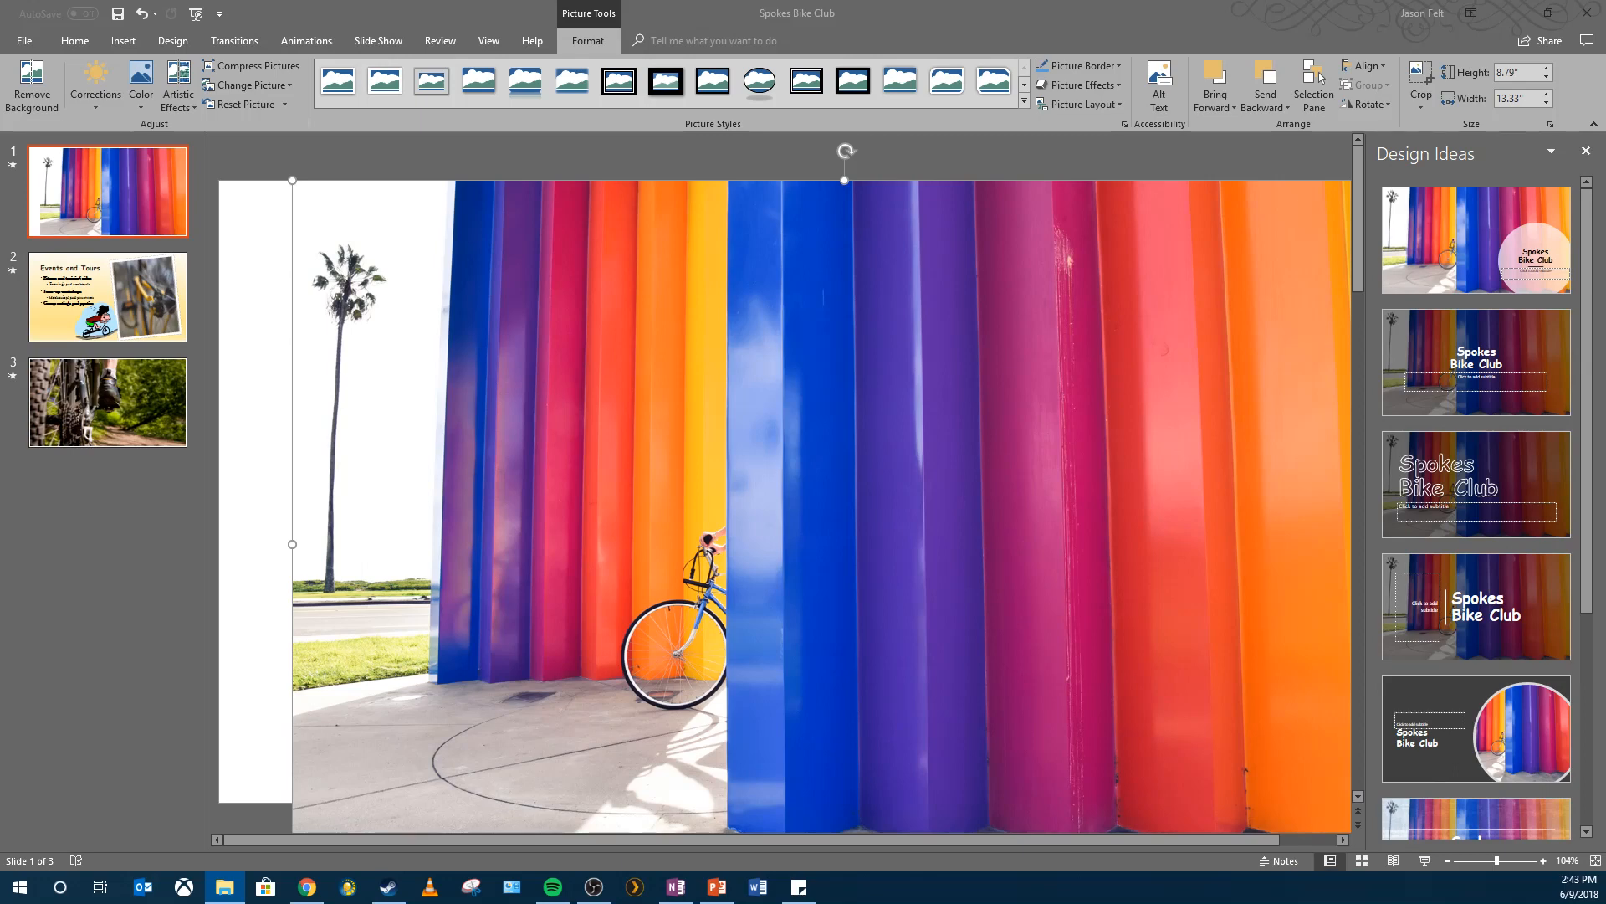
pyautogui.hotkey('alt', 'Tab')
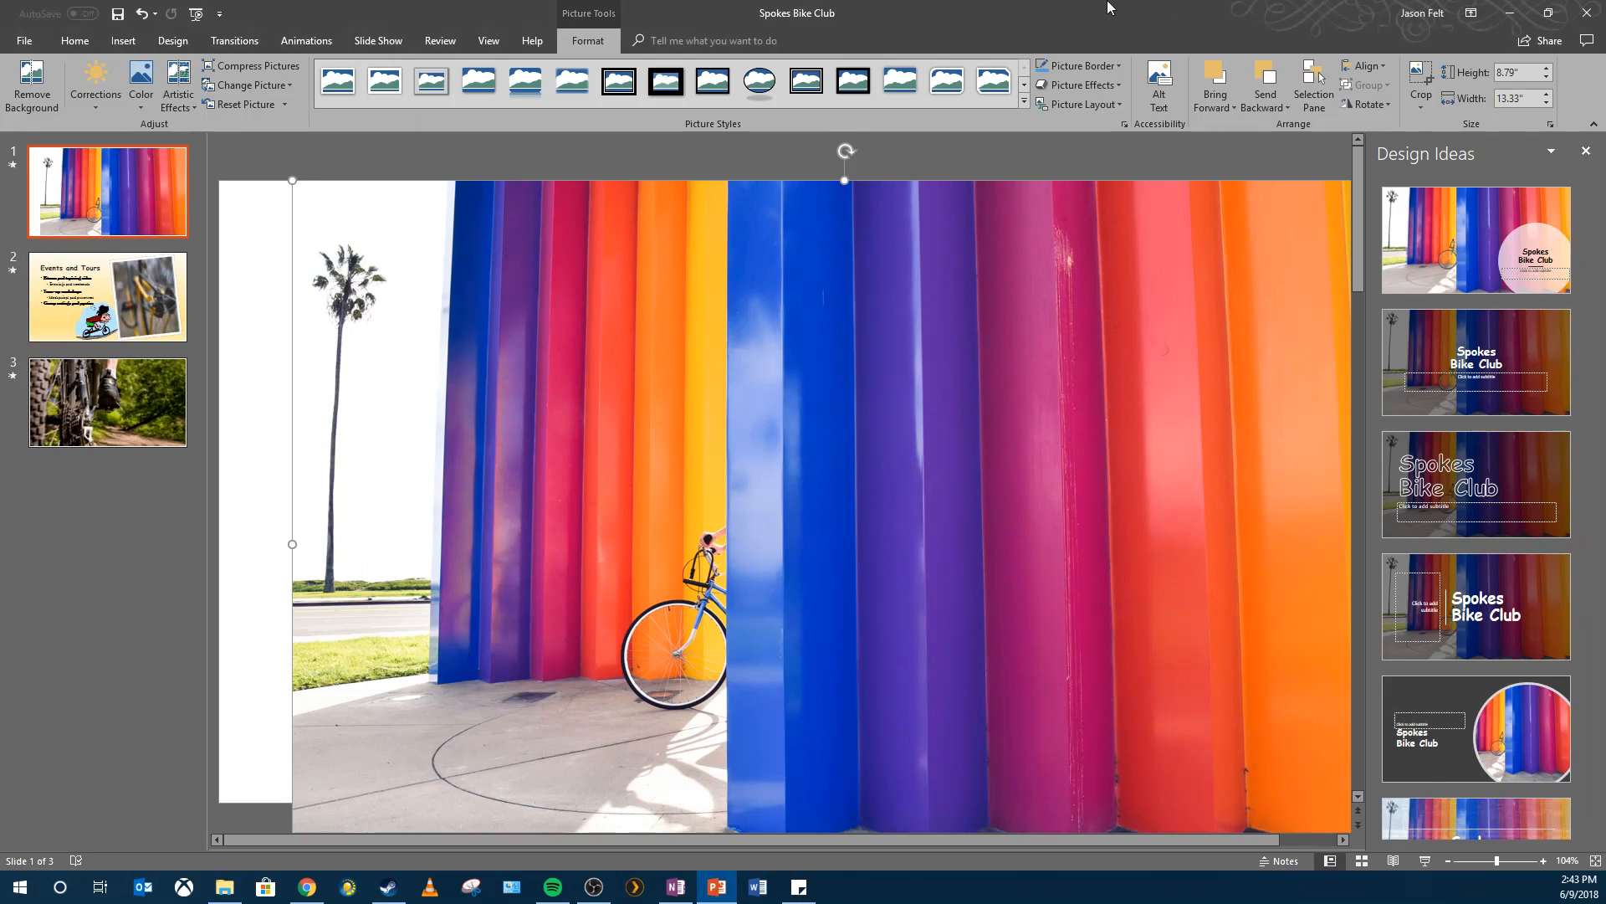
# Move the Hidden Bike picture to cover the whole slide and set its color saturation to 400%
pyautogui.moveTo(965, 354); pyautogui.dragTo(897, 315)
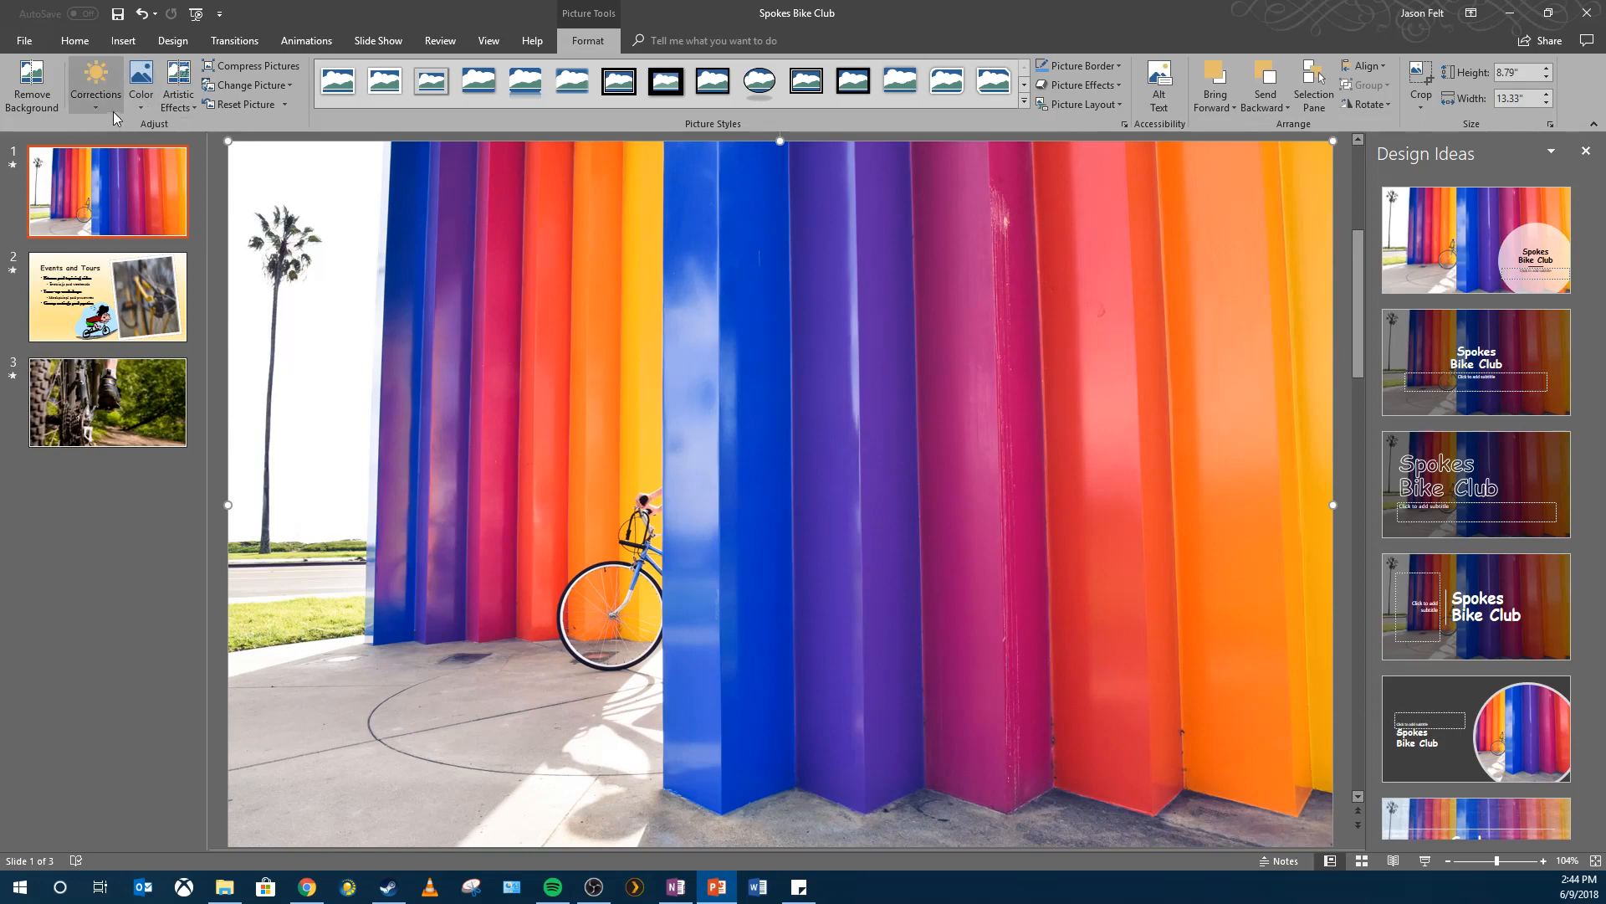
pyautogui.click(138, 92)
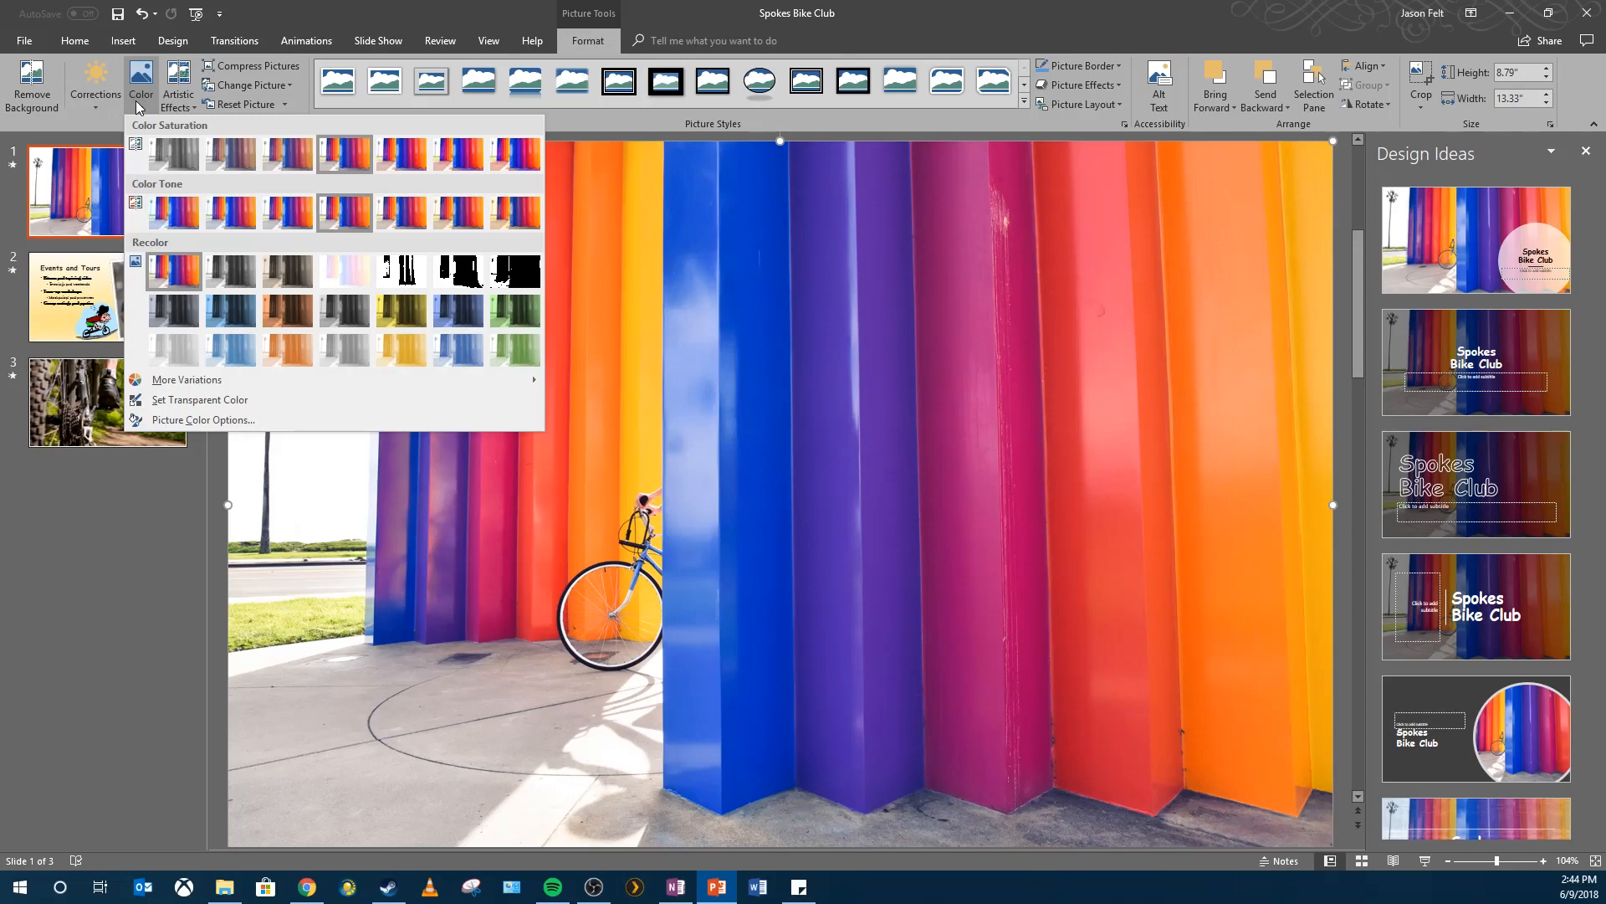
pyautogui.click(499, 154)
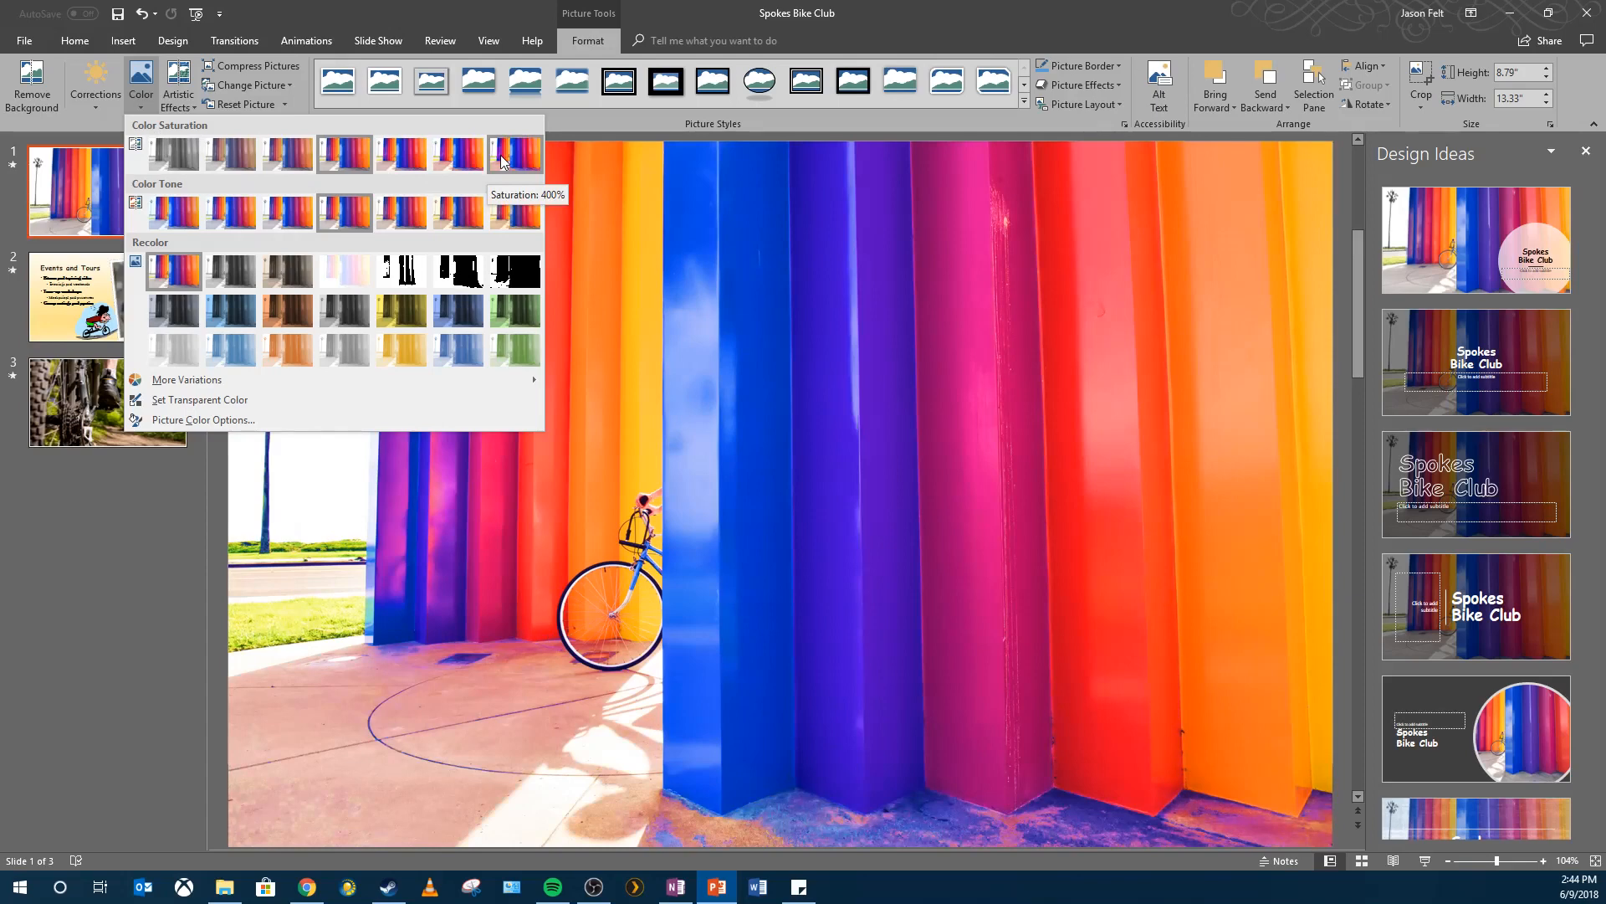
pyautogui.click(501, 159)
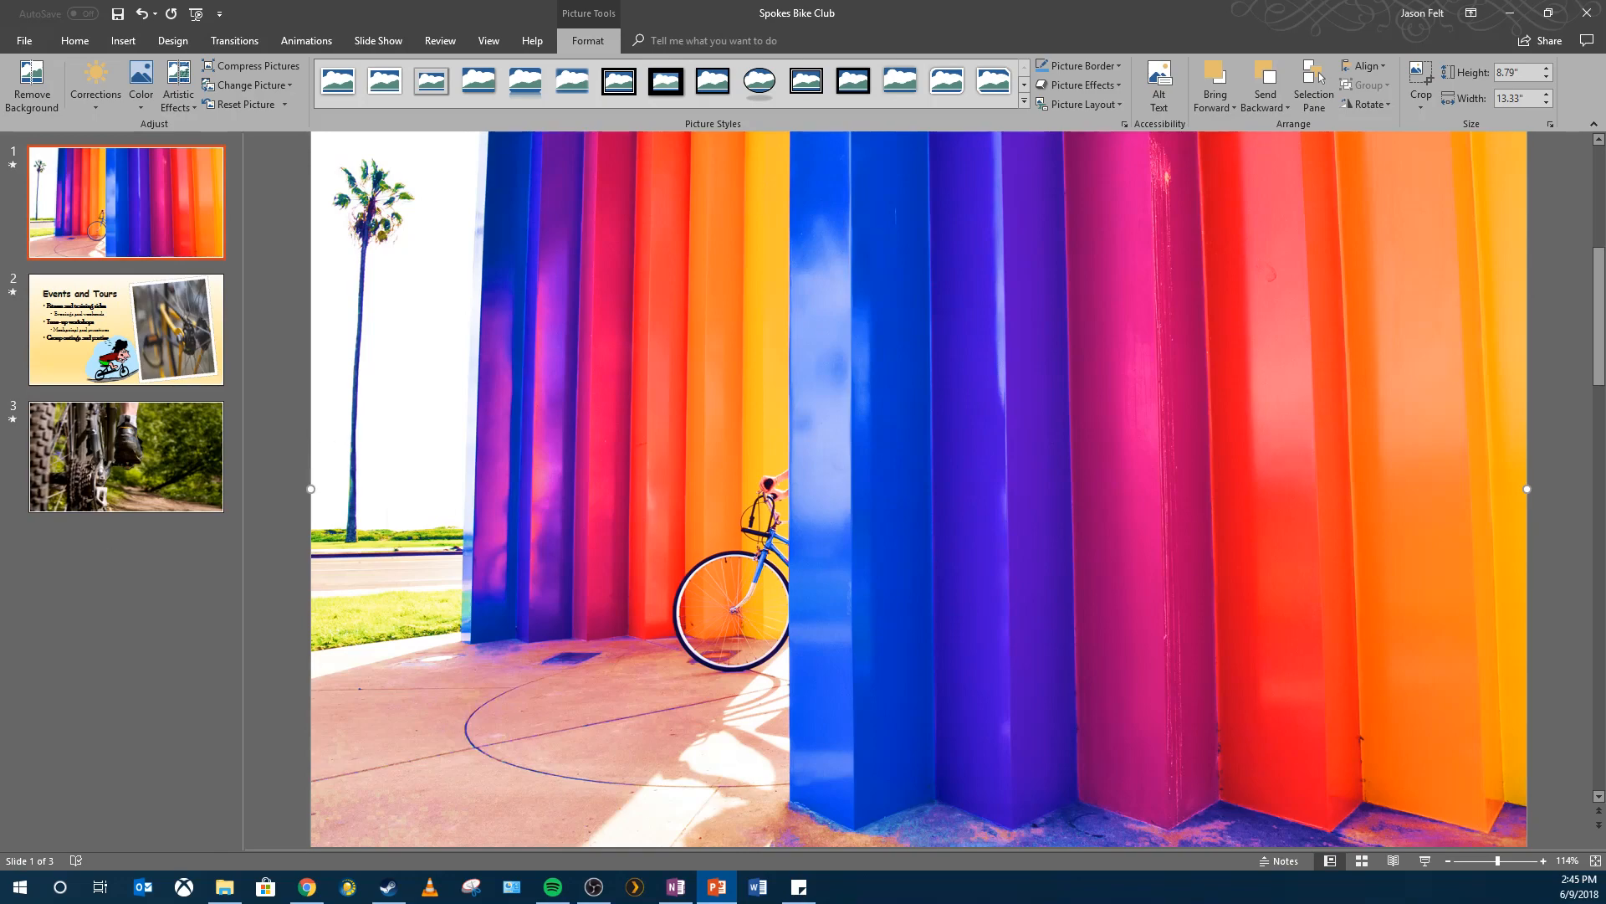
# Apply the Cement artistic effect to the mountain bike picture on slide 3
pyautogui.click(100, 471)
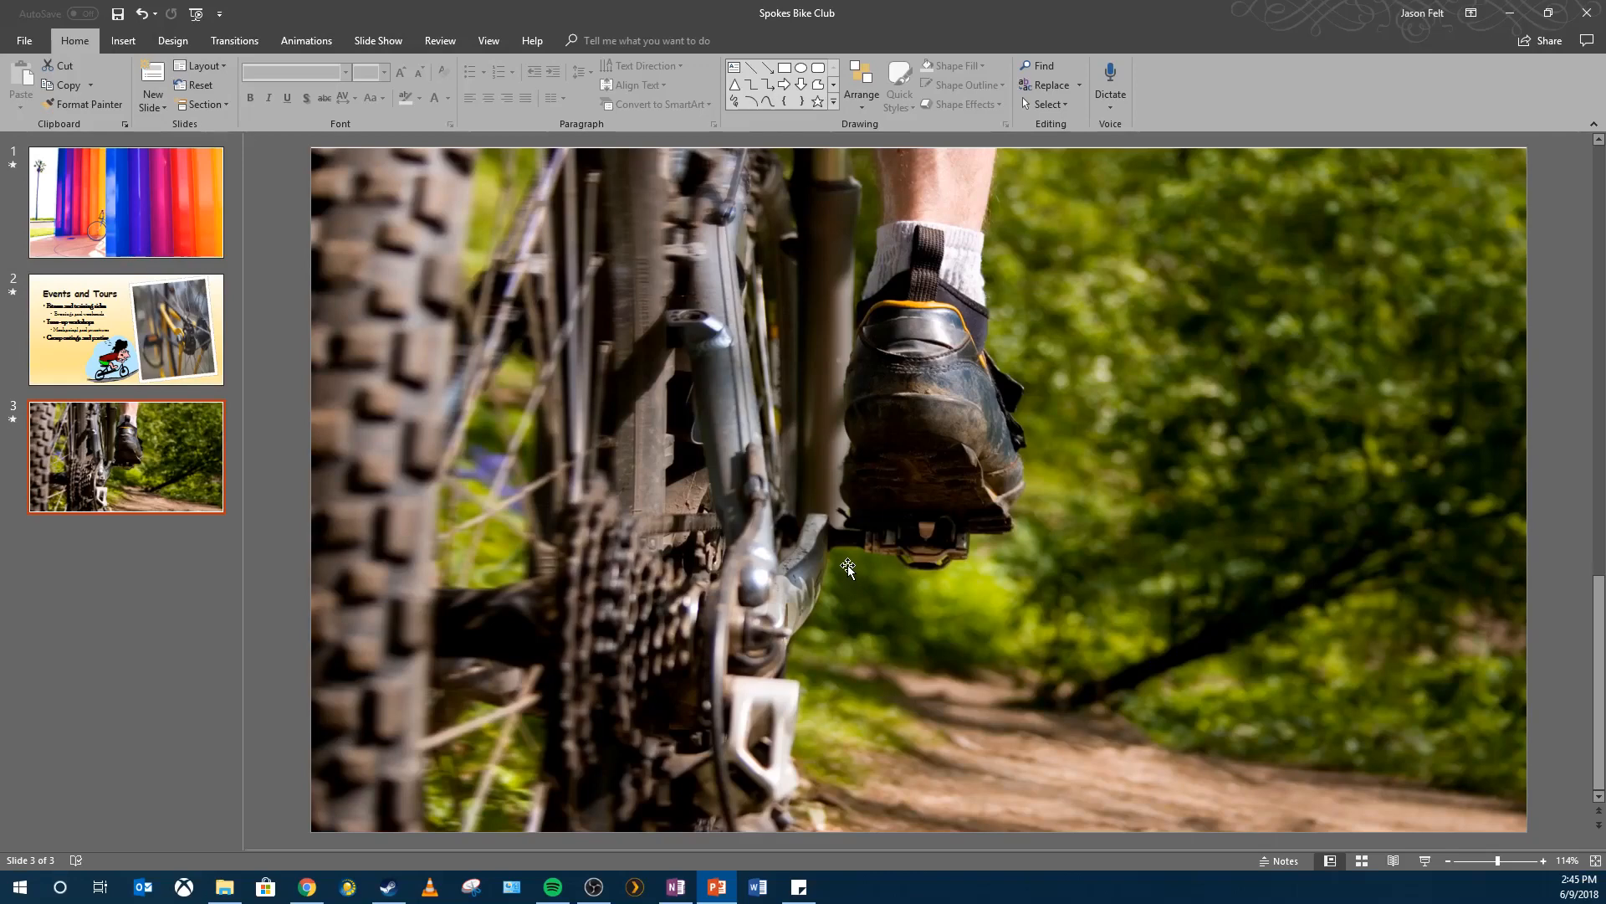
pyautogui.click(638, 590)
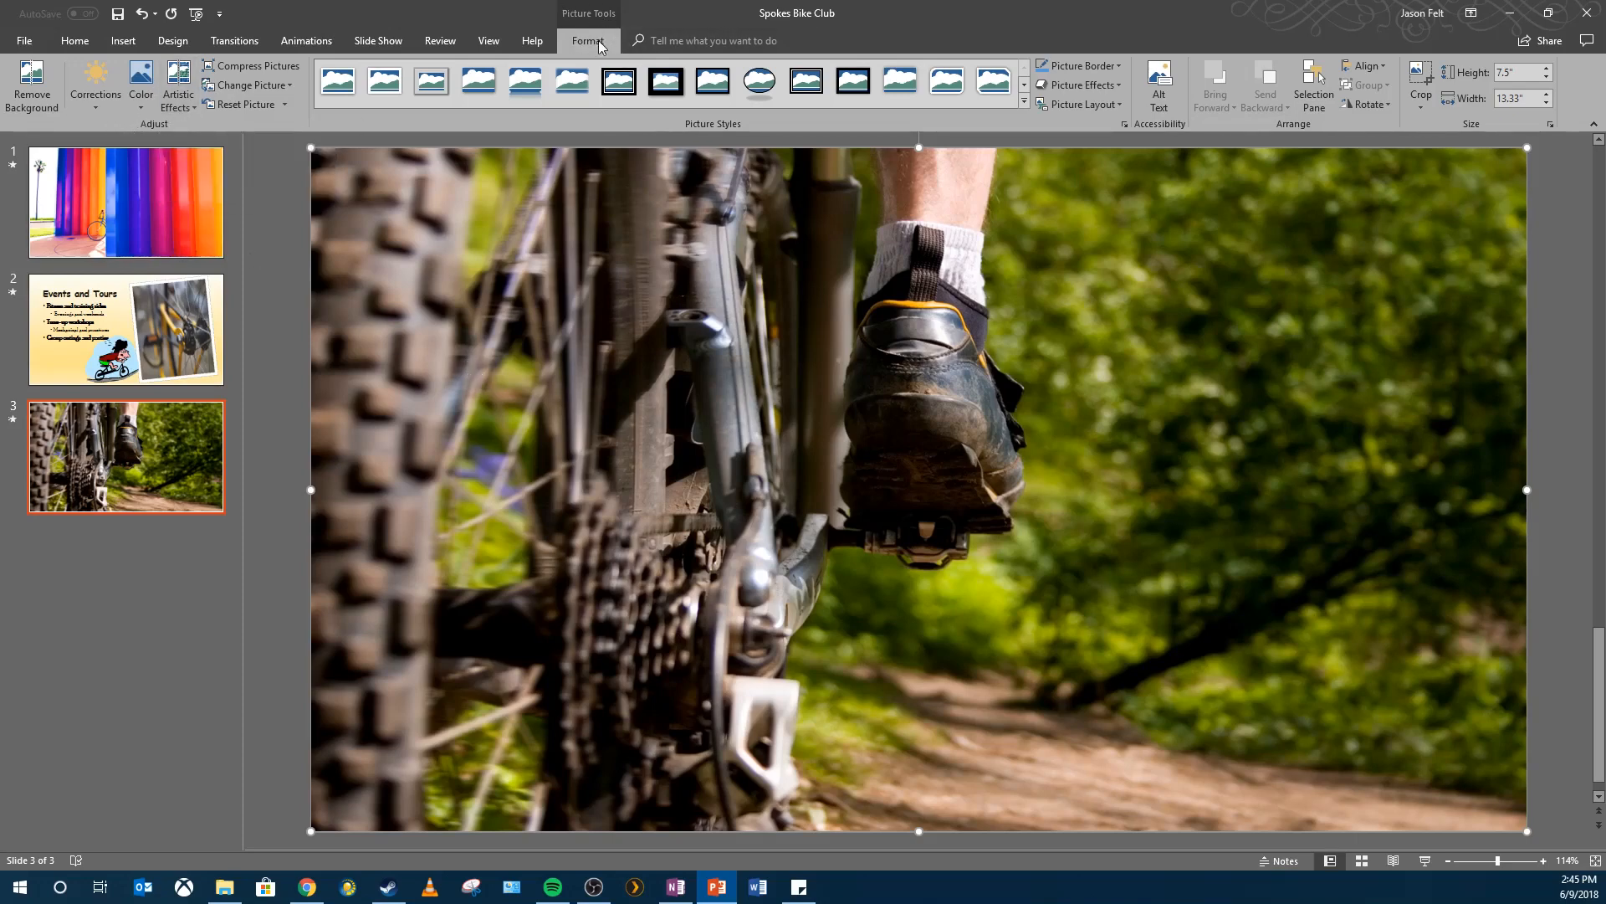
pyautogui.click(171, 110)
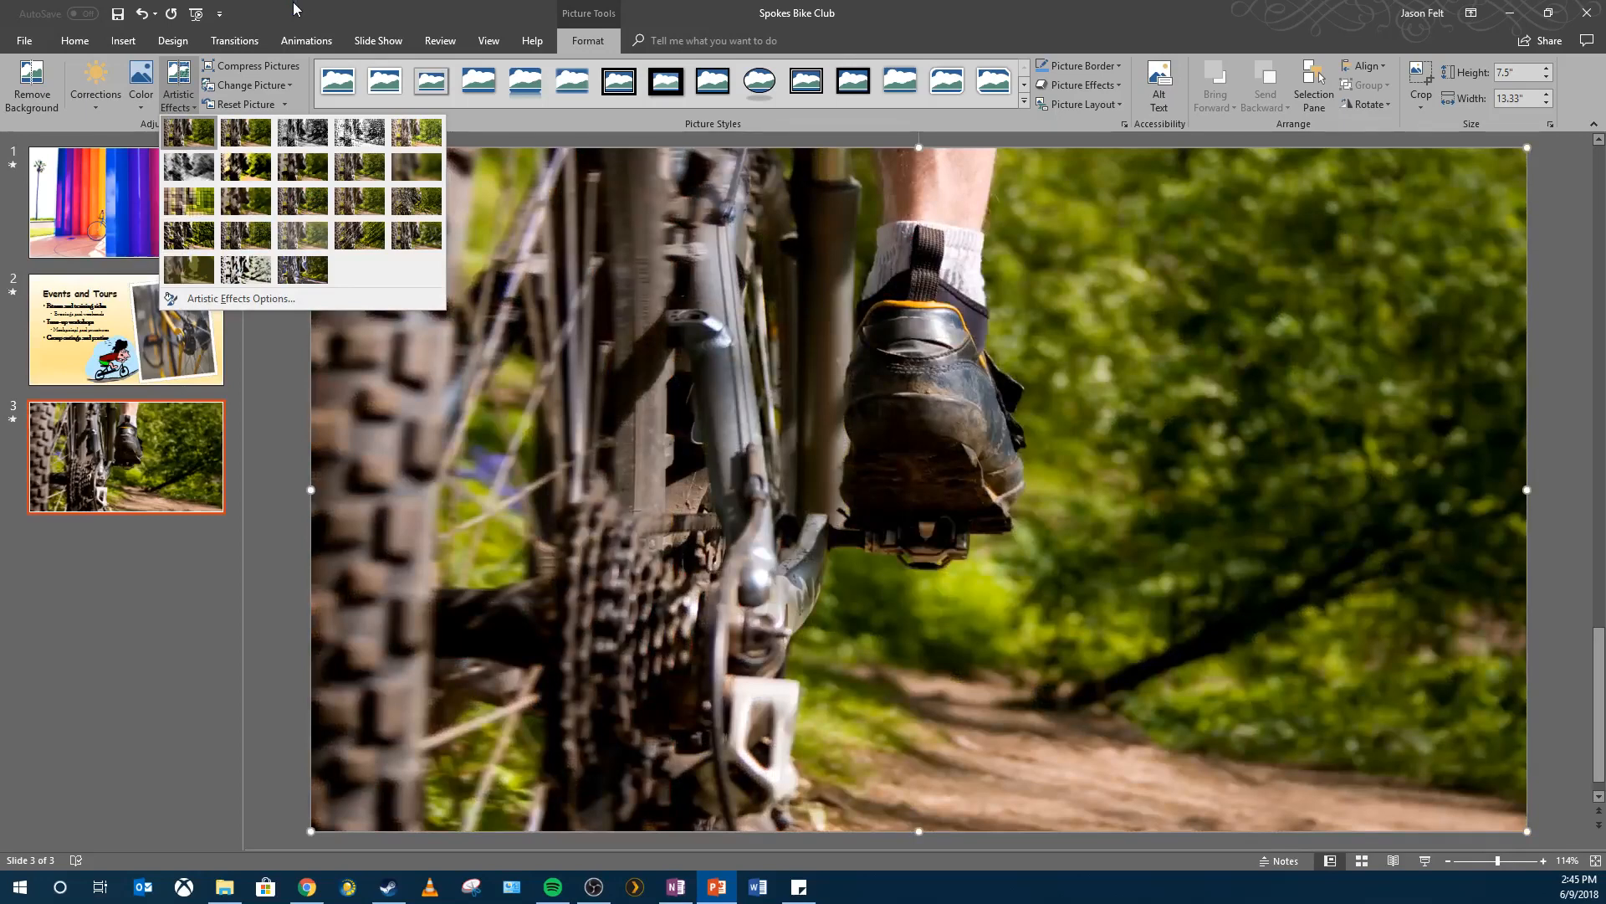
pyautogui.click(197, 238)
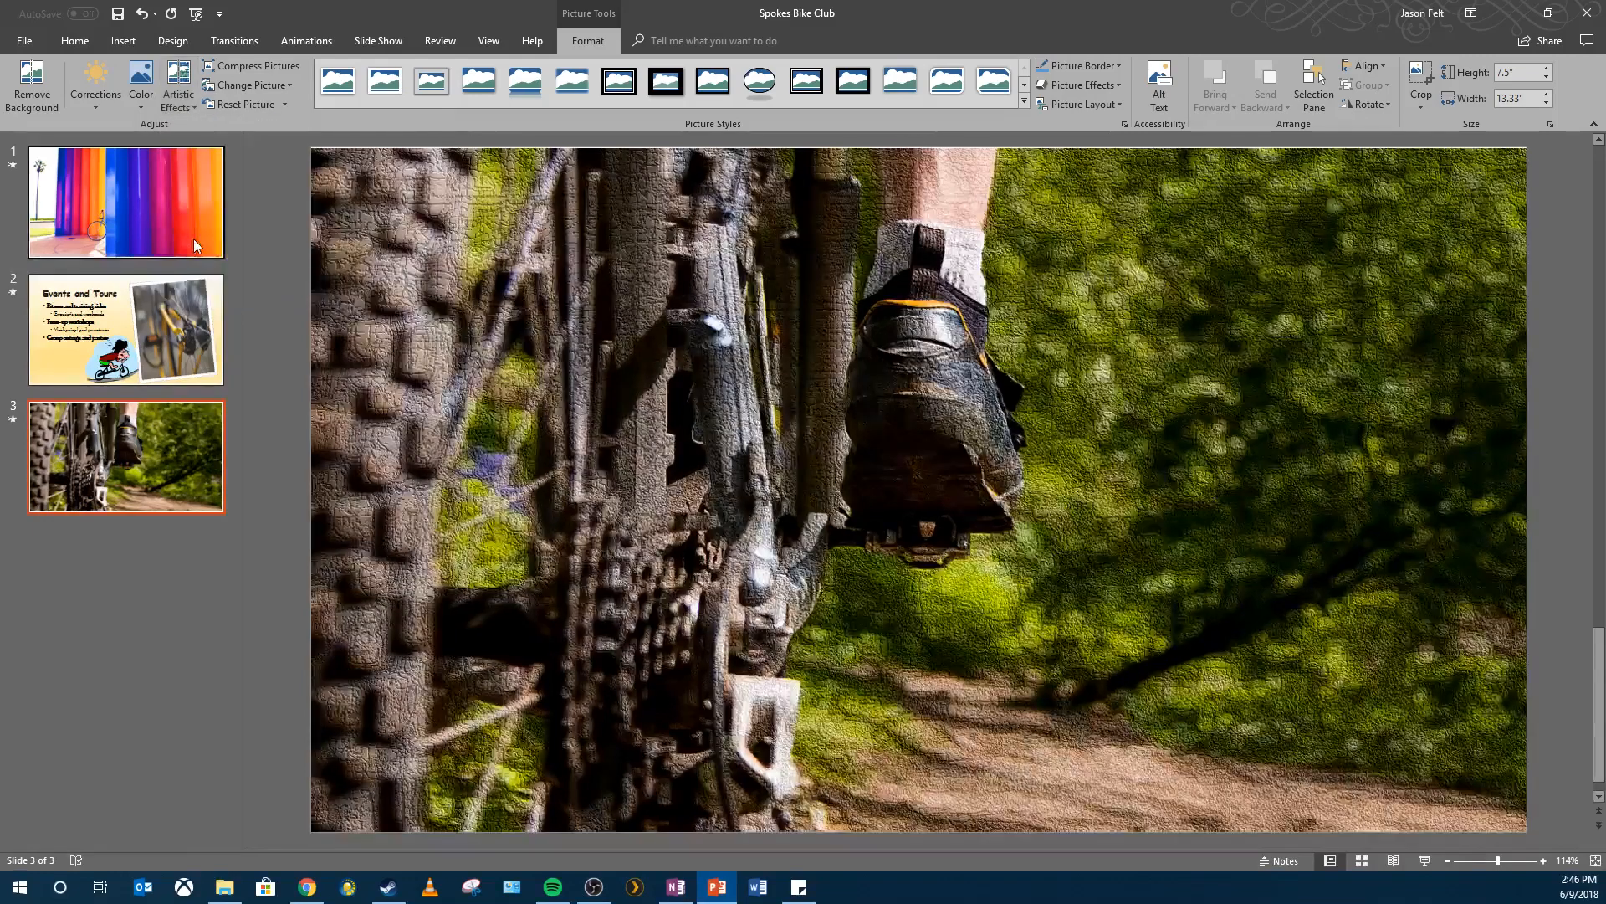